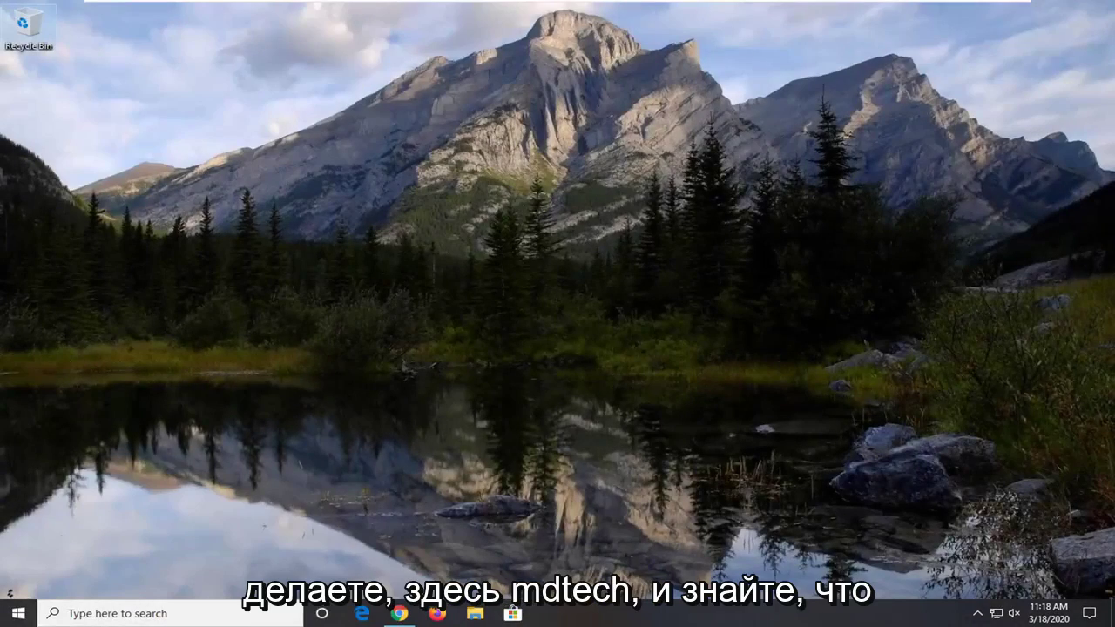
Step: Search Windows for cmd and open Command Prompt as administrator
{"action": "left_click", "coordinate": [399, 614]}
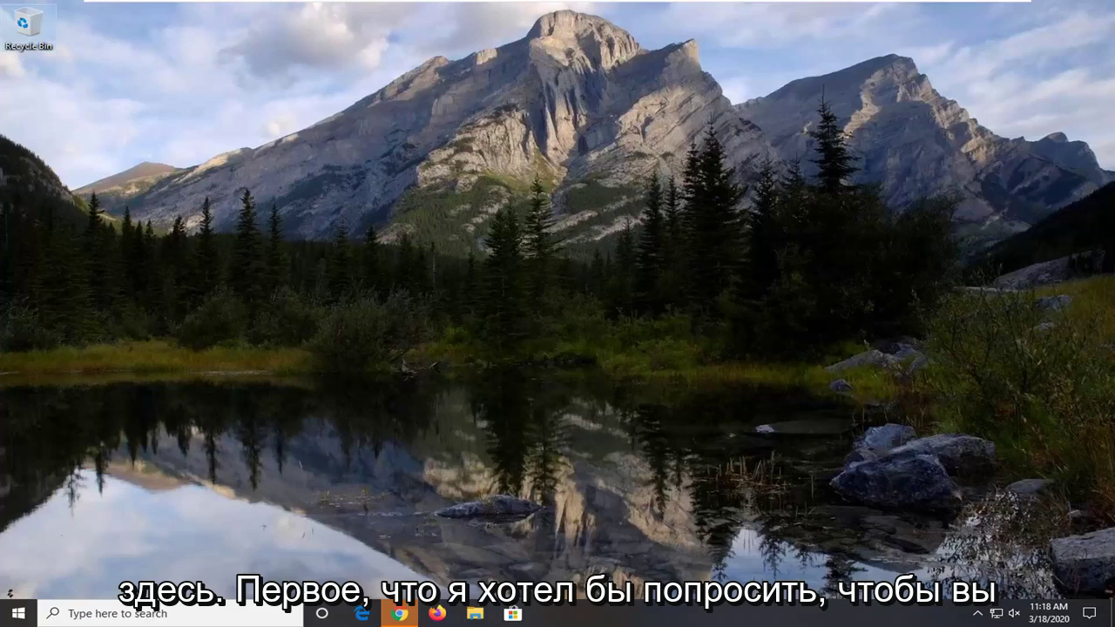
{"action": "left_click", "coordinate": [5, 621]}
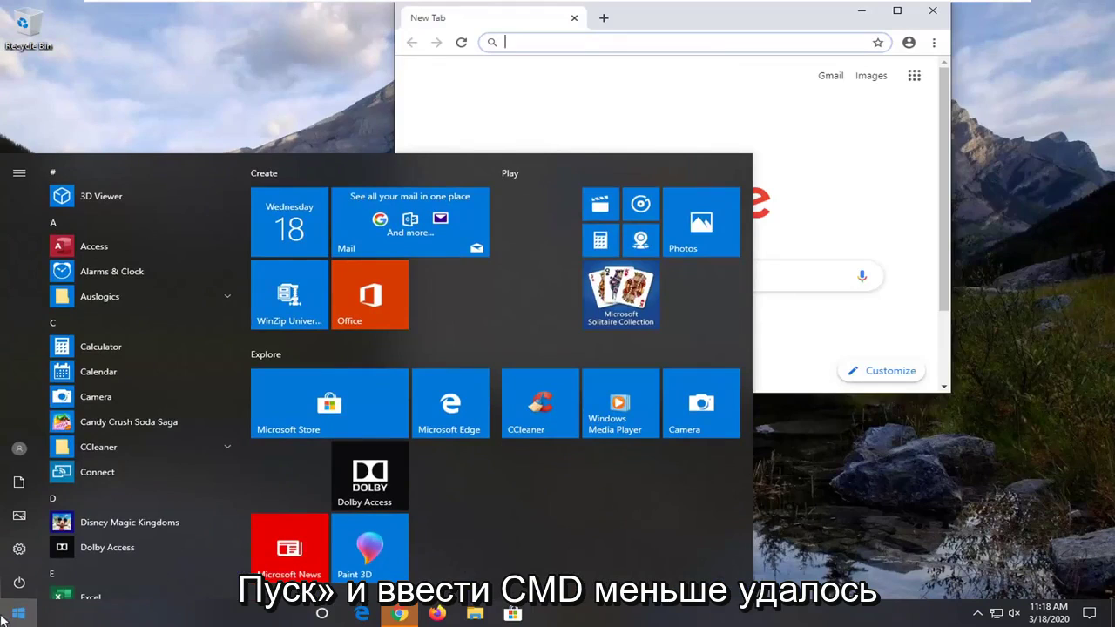
{"action": "type", "text": "cmd"}
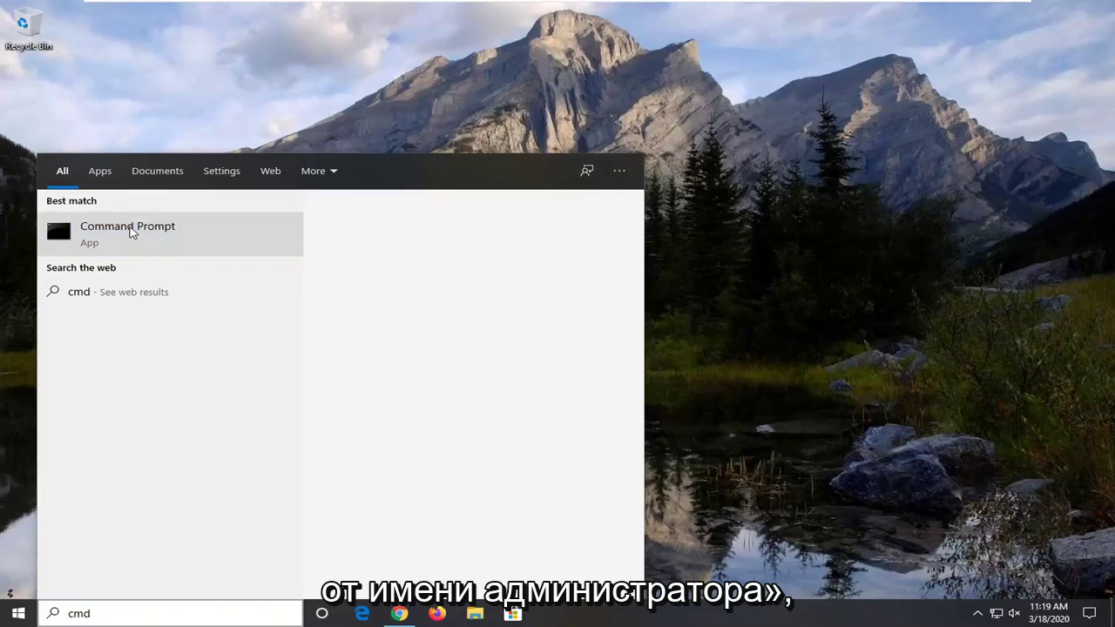
{"action": "right_click", "coordinate": [170, 238]}
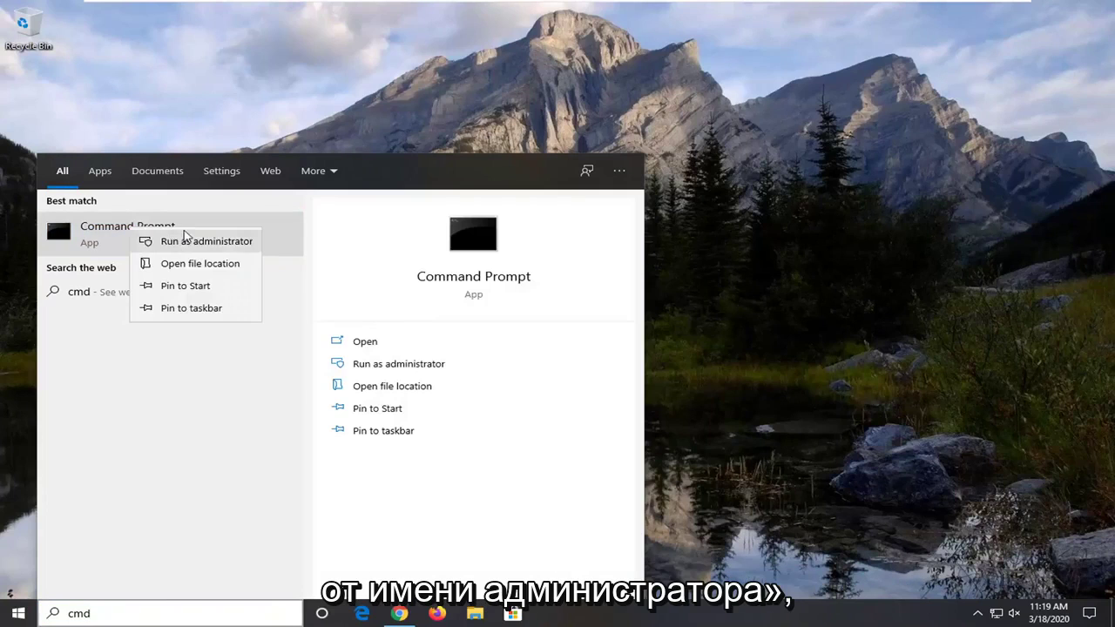
{"action": "left_click", "coordinate": [197, 244]}
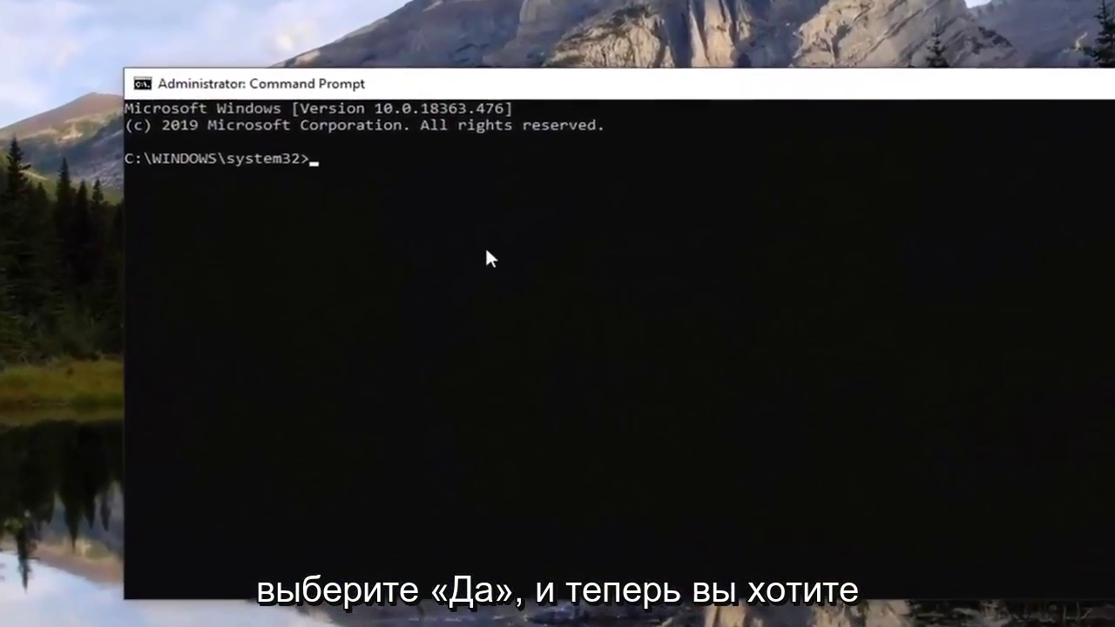
Step: Run ipconfig/displaydns in the Command Prompt to list the DNS cache entries
{"action": "type", "text": "ipconfig/"}
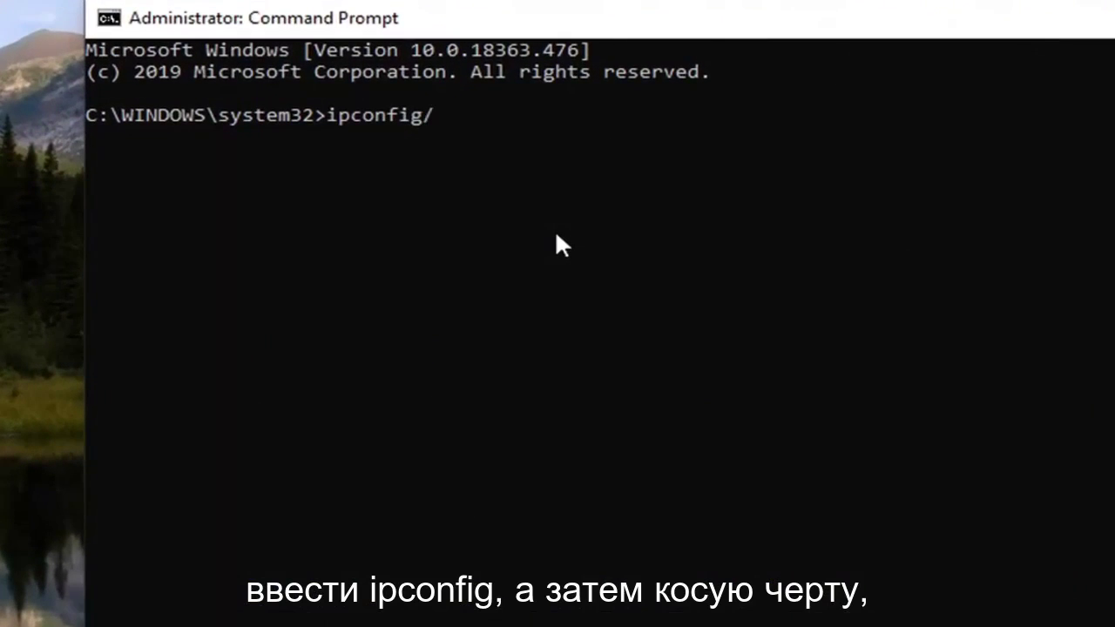
{"action": "type", "text": "dus"}
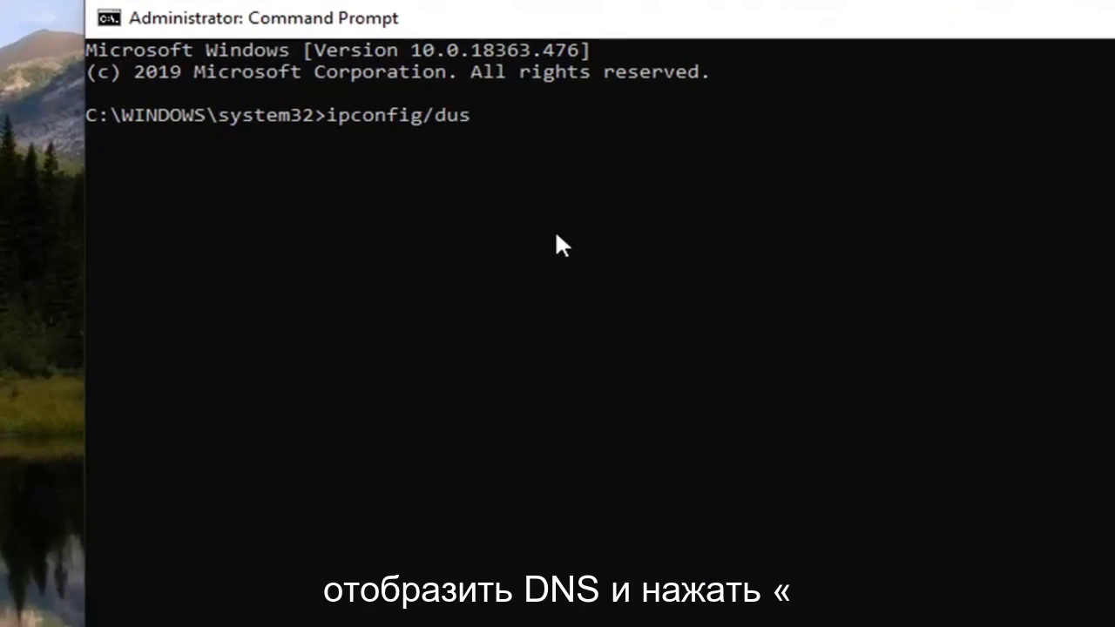
{"action": "key", "text": "BackSpace"}
{"action": "key", "text": "BackSpace"}
{"action": "type", "text": "isplaydns"}
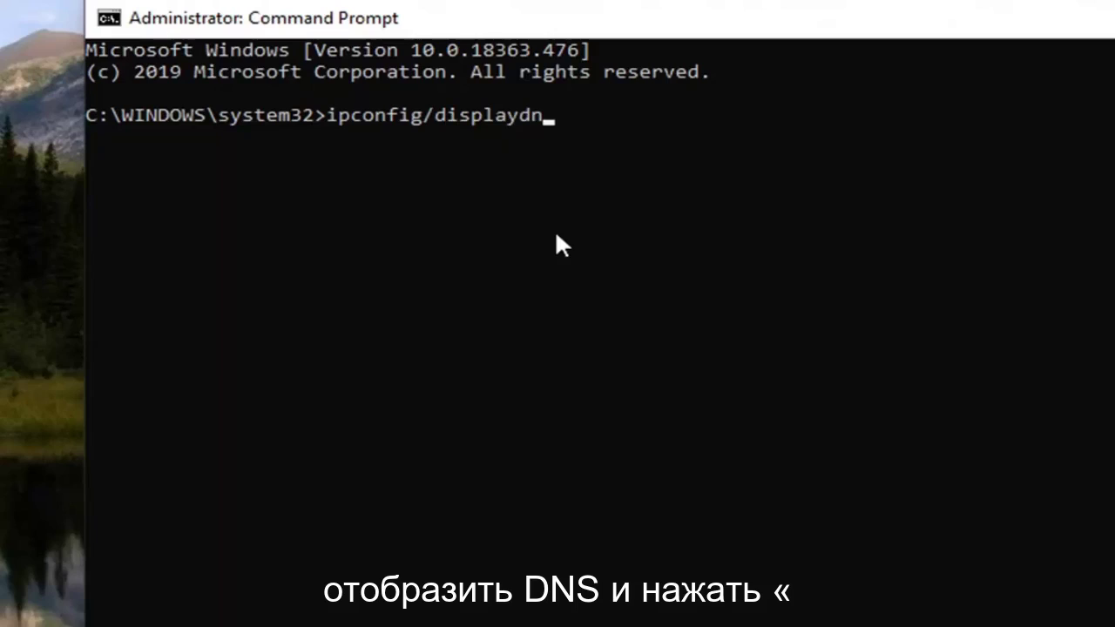
{"action": "key", "text": "Return"}
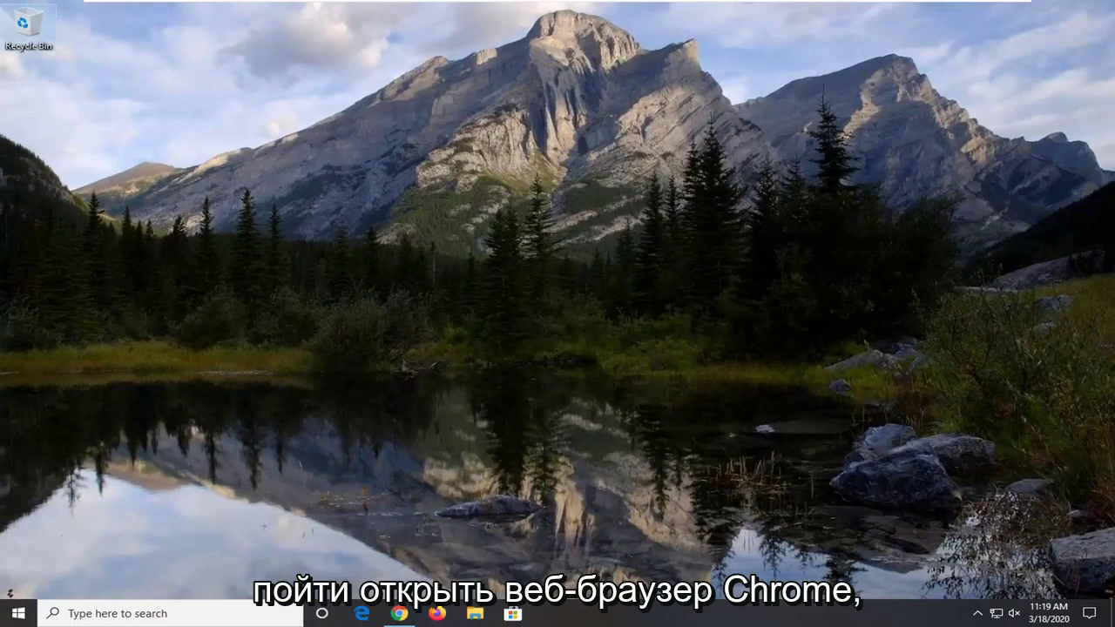
Step: Switch to Chrome, maximize its window and open myactivity.google.com
{"action": "left_click", "coordinate": [399, 614]}
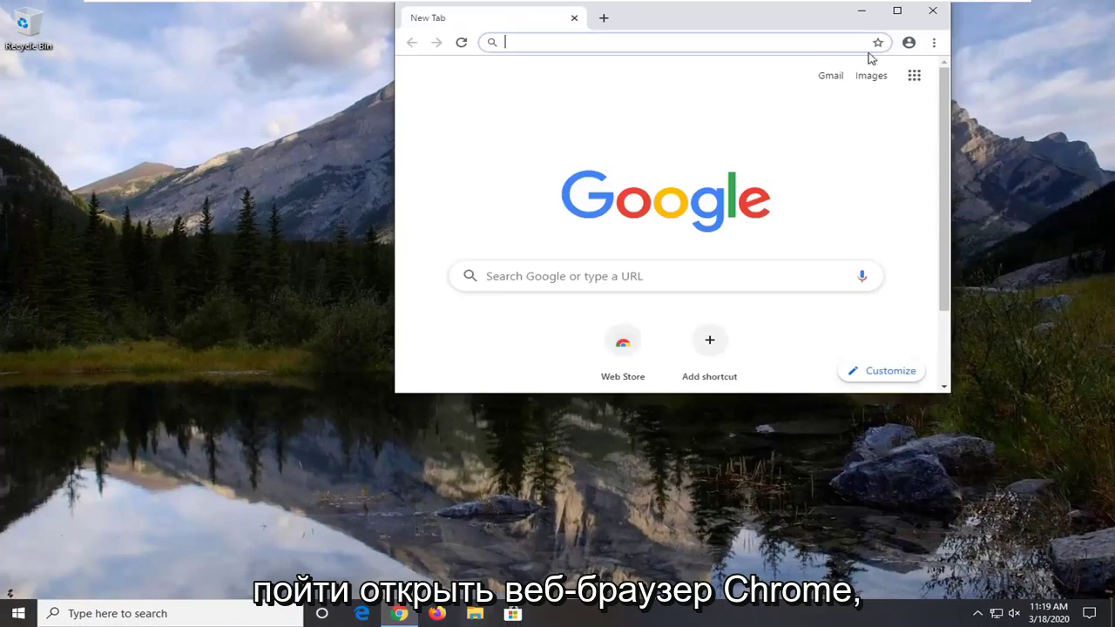
{"action": "left_click", "coordinate": [899, 12]}
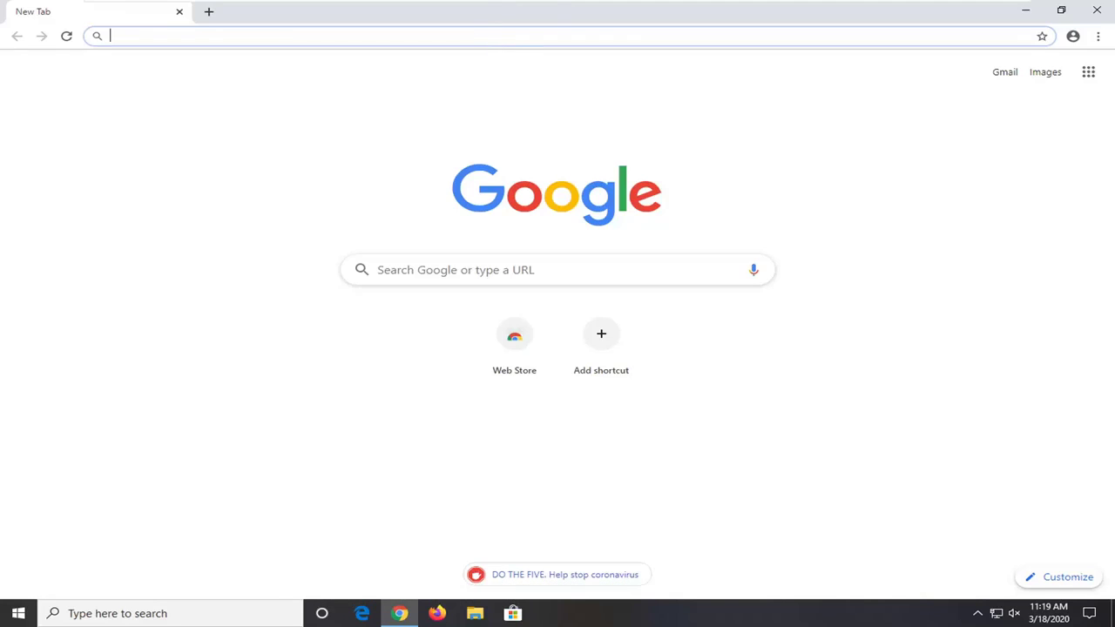
{"action": "type", "text": "myactivity.google.com"}
{"action": "left_click", "coordinate": [240, 62]}
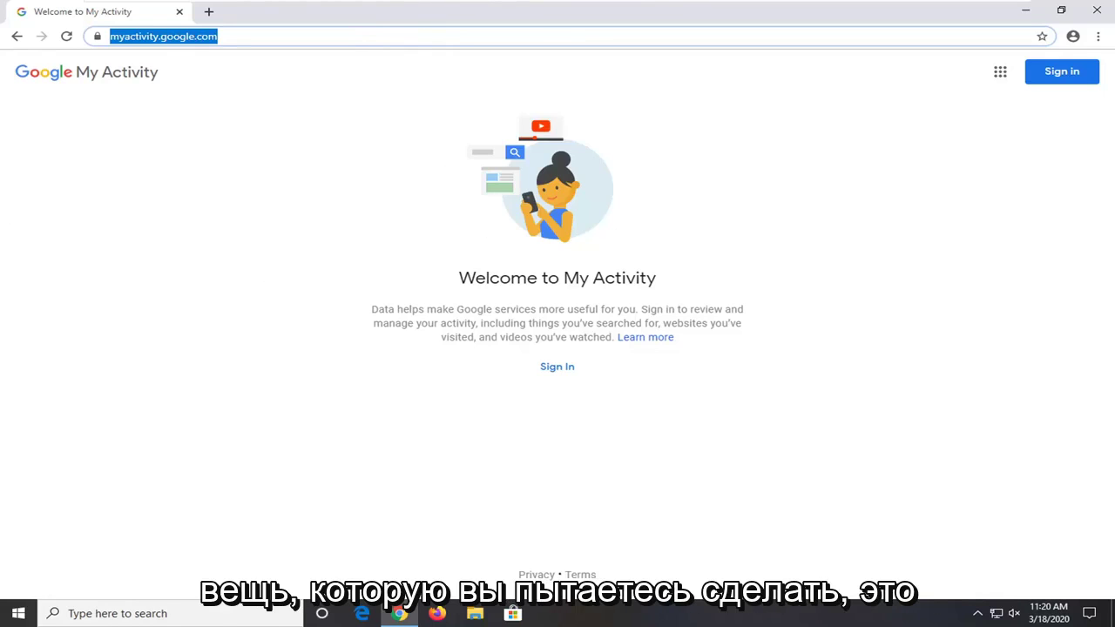
{"action": "left_click_drag", "start_coordinate": [253, 36], "coordinate": [14, 32]}
{"action": "type", "text": "https://www.ccleaner.com/recuva"}
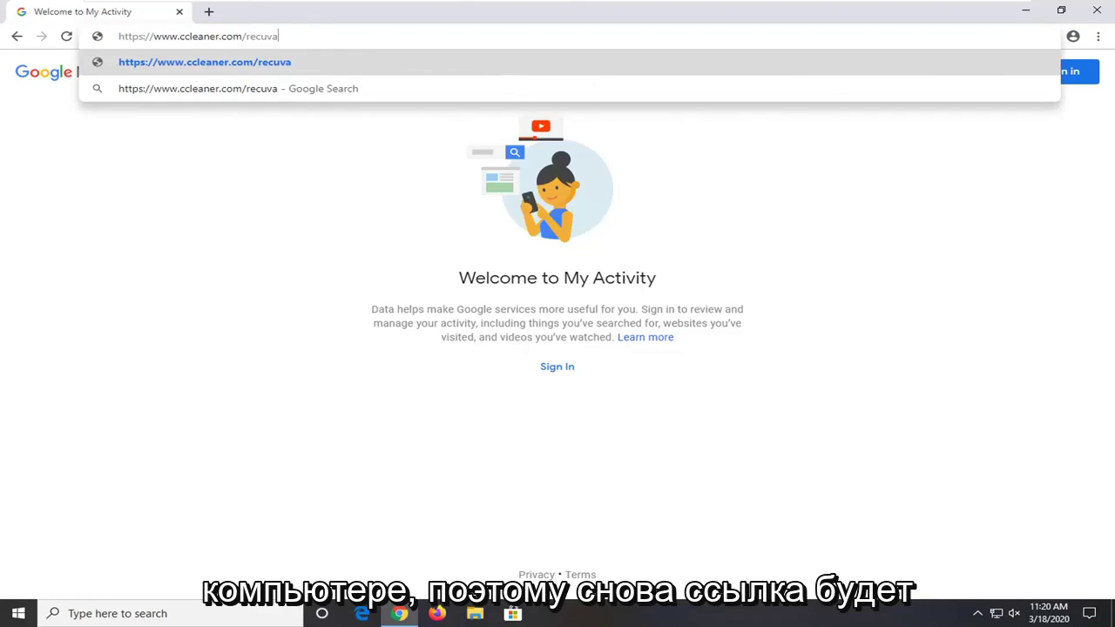
{"action": "key", "text": "Return"}
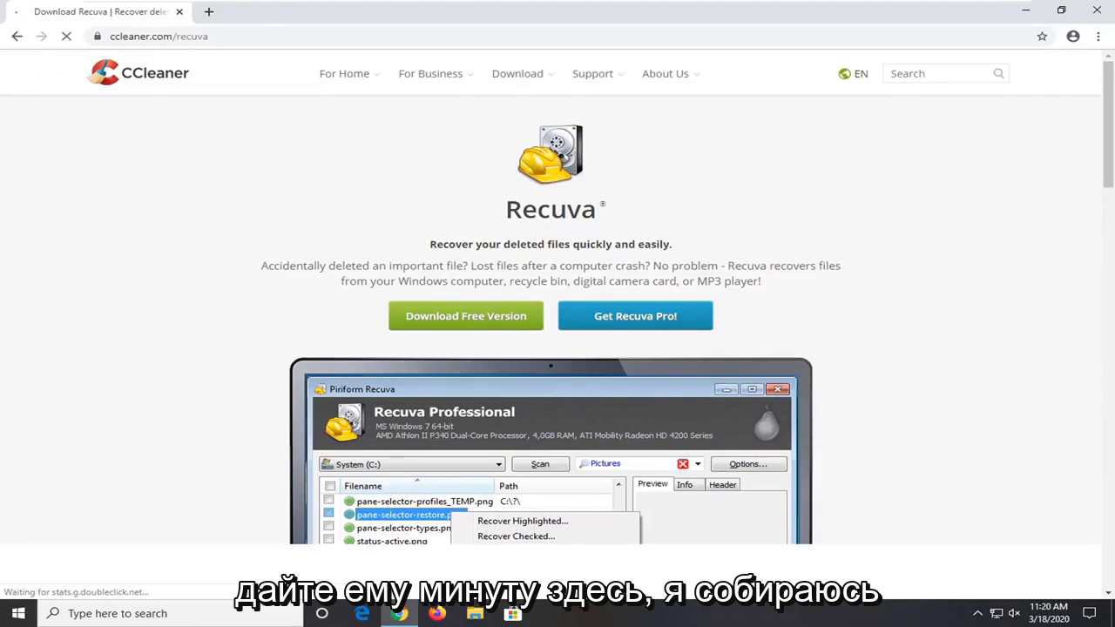
Step: Download the free version of Recuva from the CCleaner website
{"action": "left_click", "coordinate": [463, 319]}
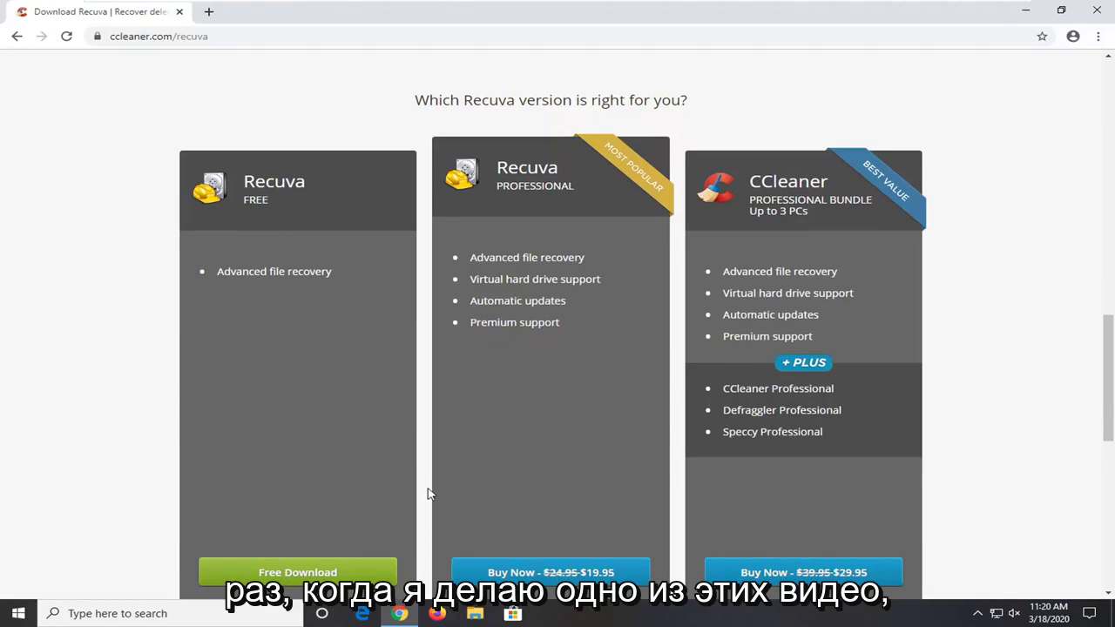
{"action": "scroll", "coordinate": [469, 360], "scroll_direction": "down", "scroll_amount": 1}
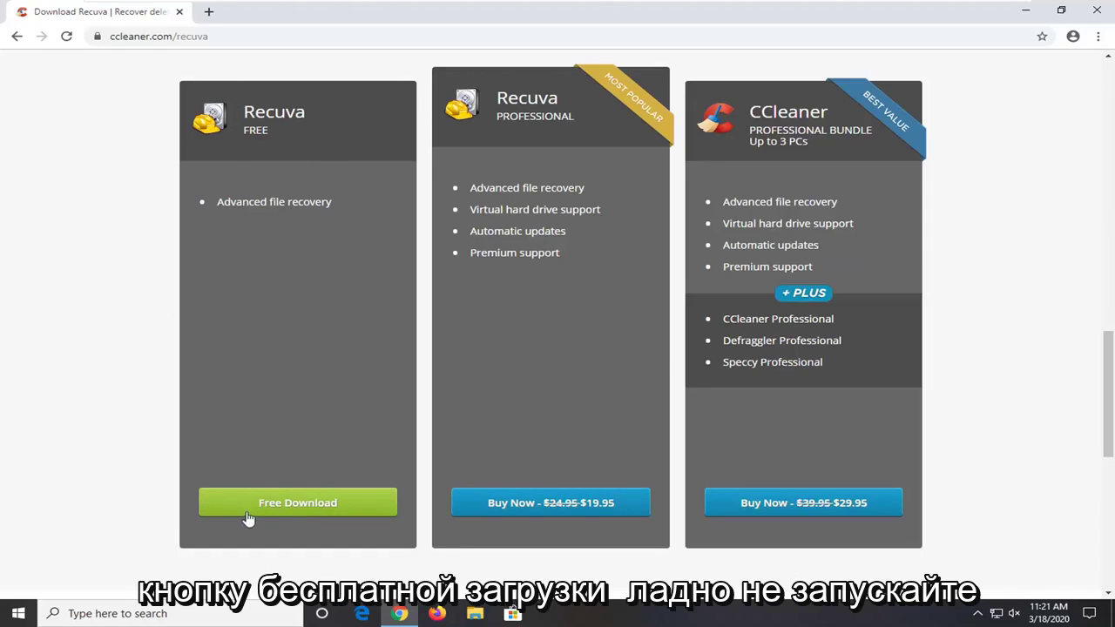
{"action": "scroll", "coordinate": [642, 318], "scroll_direction": "up", "scroll_amount": 2}
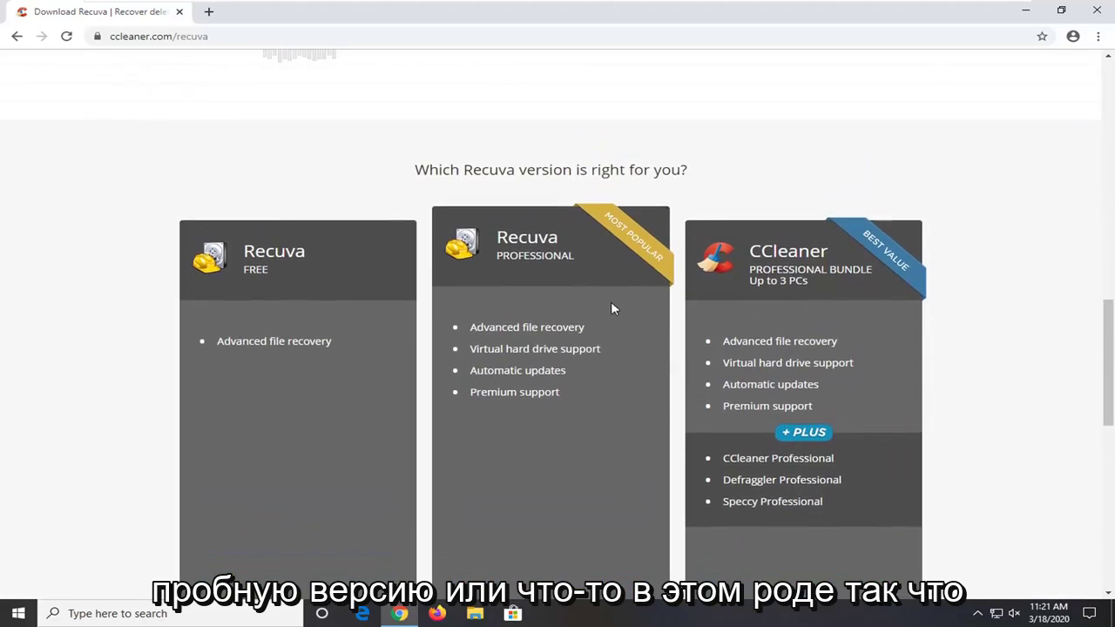
{"action": "scroll", "coordinate": [657, 318], "scroll_direction": "down", "scroll_amount": 2}
{"action": "scroll", "coordinate": [335, 431], "scroll_direction": "down", "scroll_amount": 1}
{"action": "scroll", "coordinate": [292, 505], "scroll_direction": "up", "scroll_amount": 1}
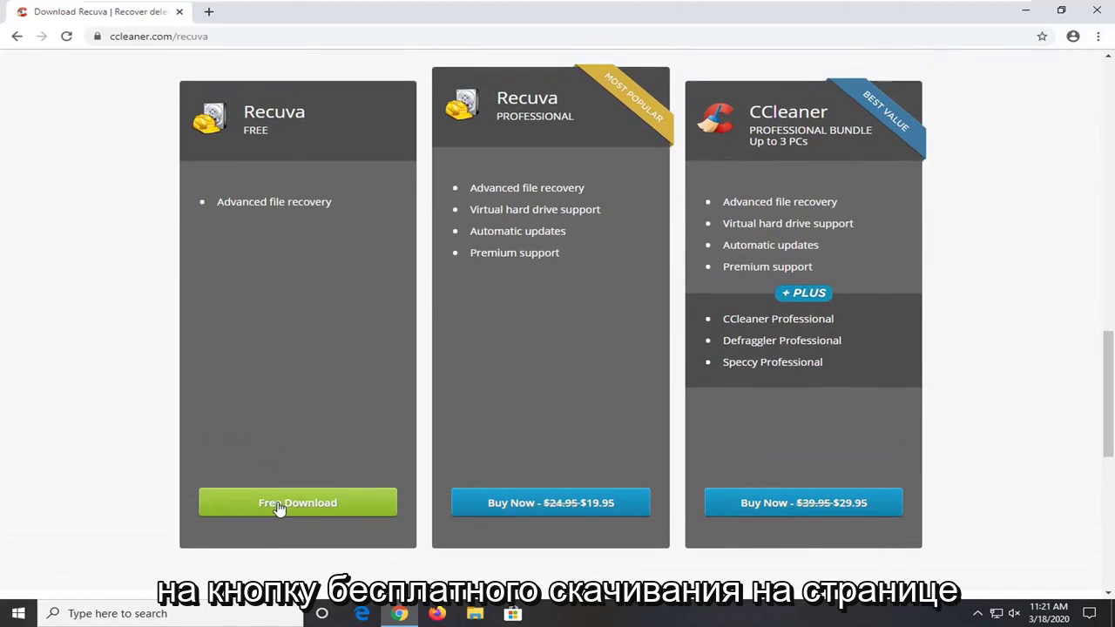
{"action": "left_click", "coordinate": [287, 507]}
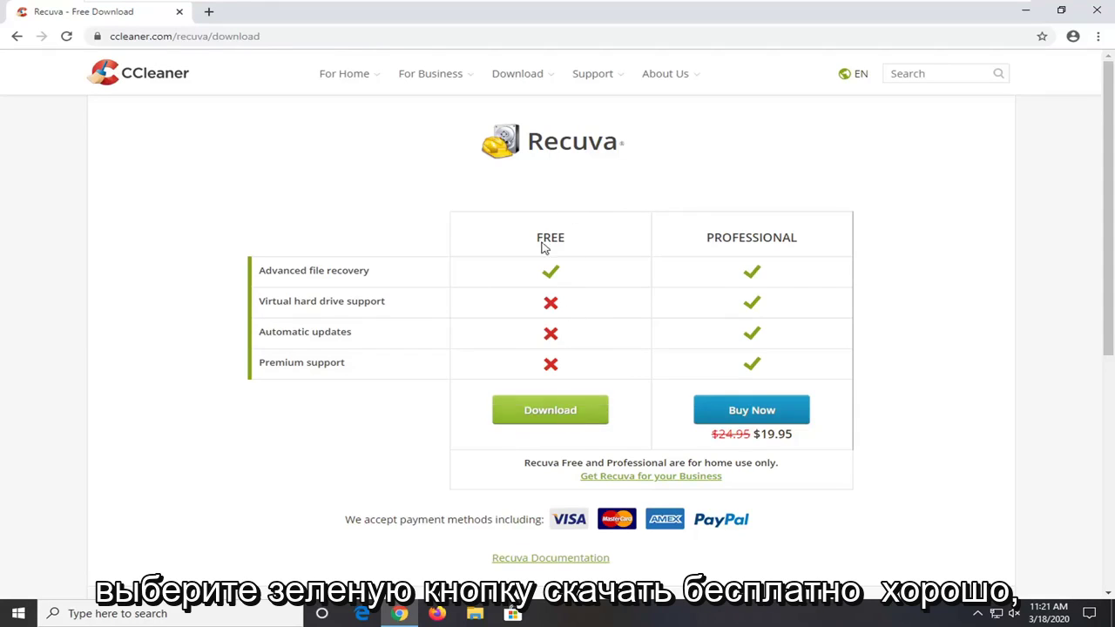
{"action": "left_click", "coordinate": [542, 420]}
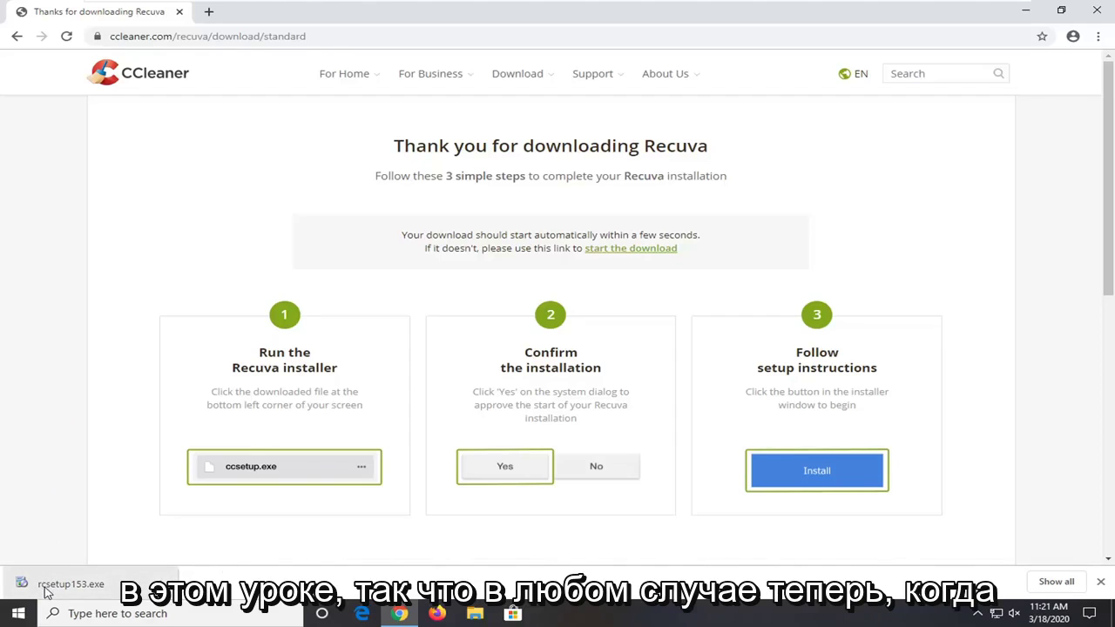
Step: Launch the downloaded rcsetup153.exe installer, allow it to make changes to the device, and close the browser
{"action": "left_click", "coordinate": [87, 581]}
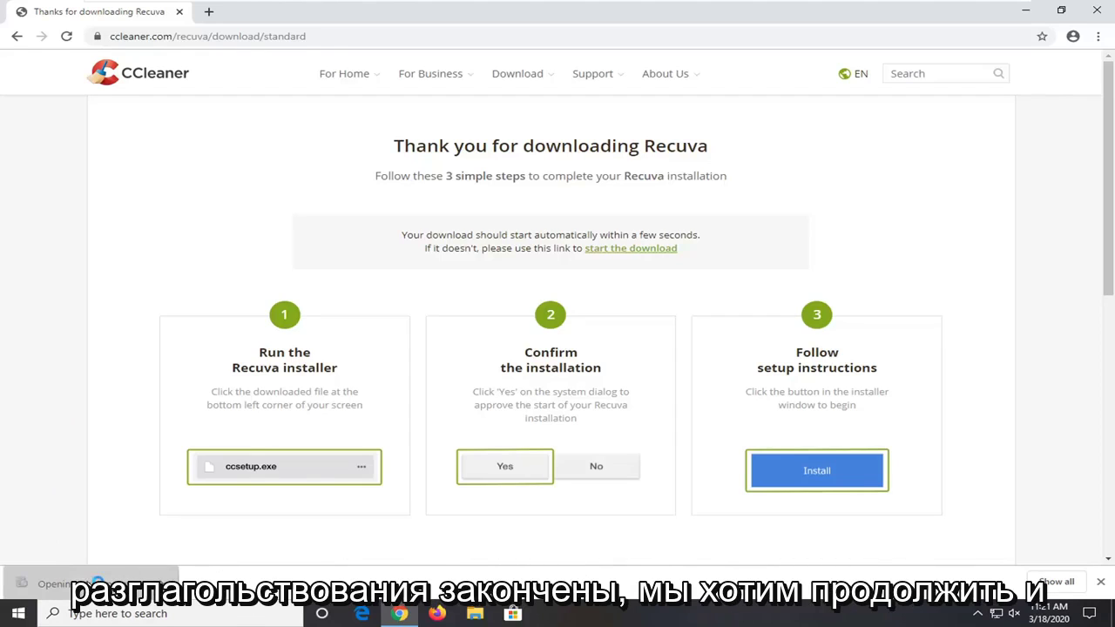
{"action": "left_click", "coordinate": [485, 406]}
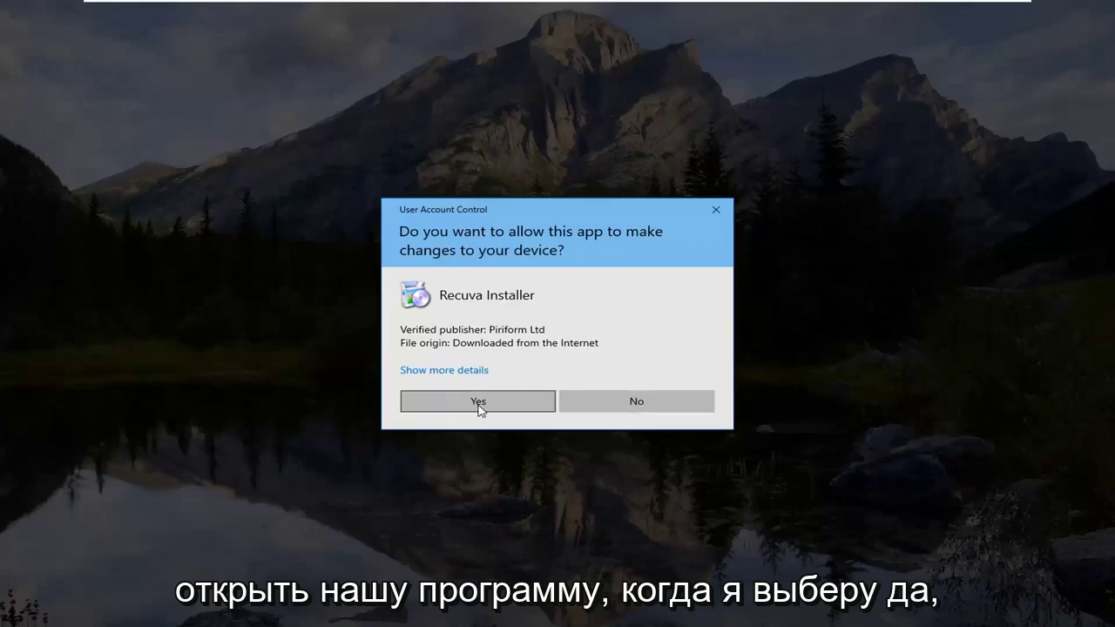
{"action": "left_click", "coordinate": [1094, 12]}
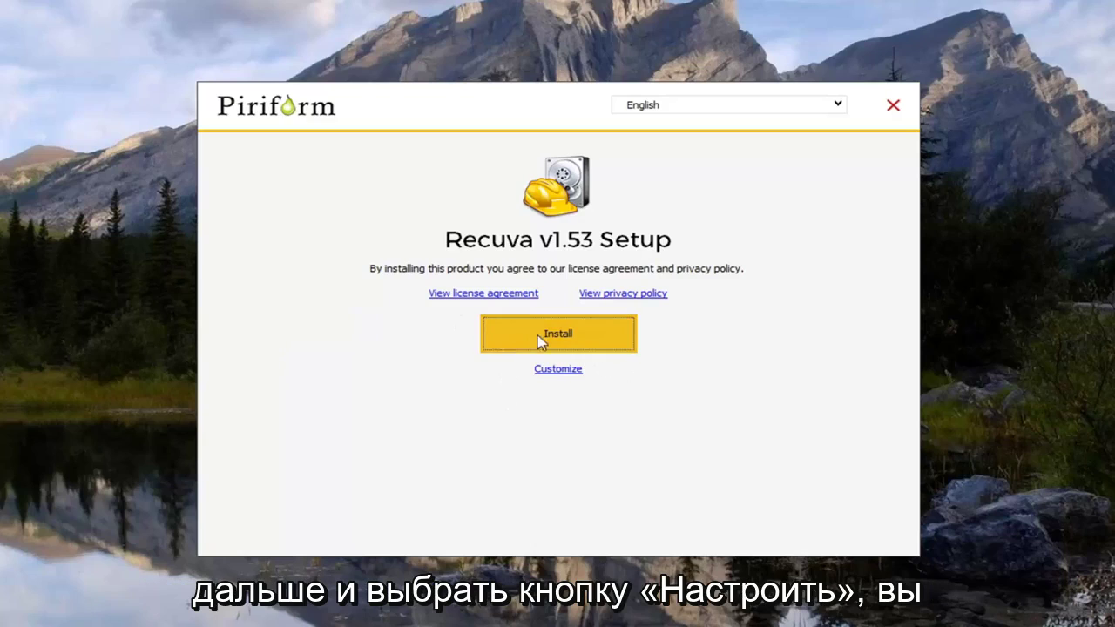
Step: Customize the Recuva setup to keep only the desktop shortcut option enabled, and install the program
{"action": "left_click", "coordinate": [544, 377]}
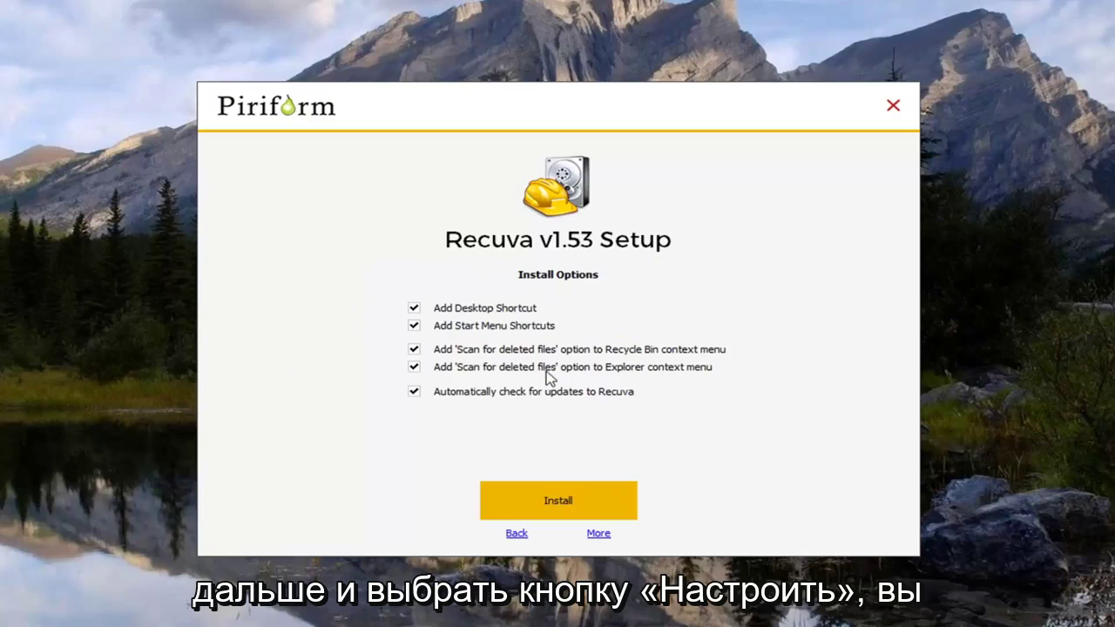
{"action": "left_click", "coordinate": [468, 393]}
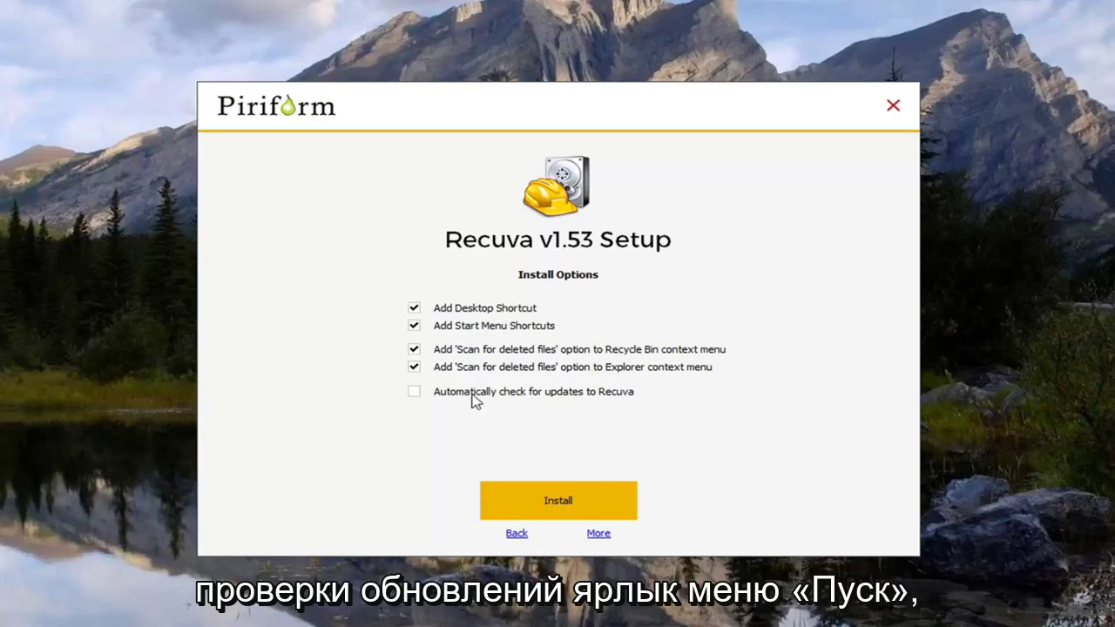
{"action": "left_click", "coordinate": [459, 331]}
{"action": "left_click", "coordinate": [462, 352]}
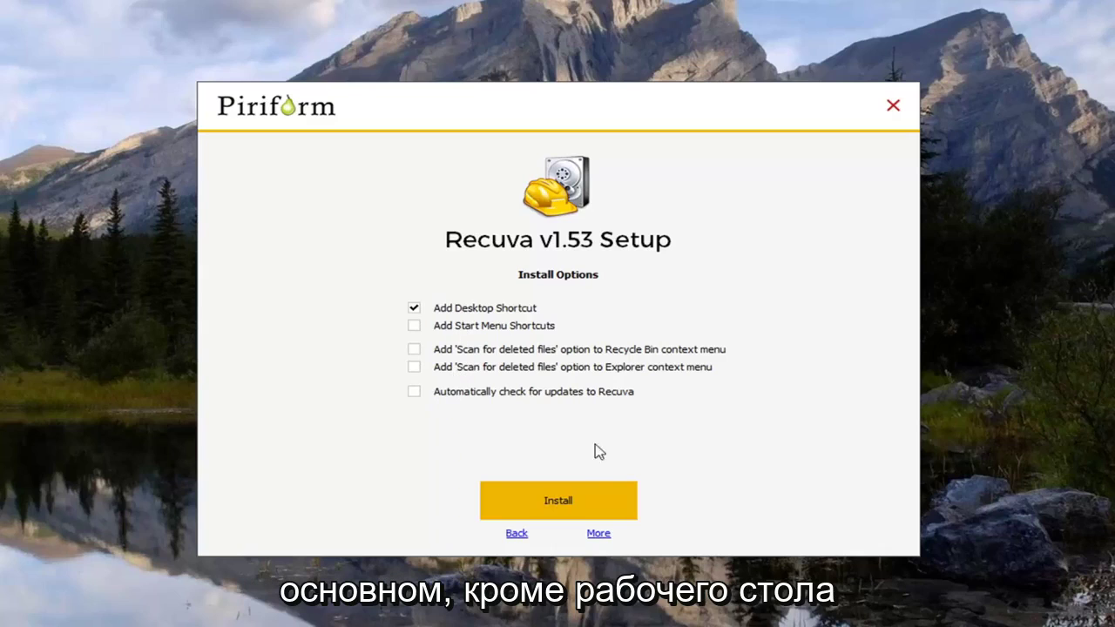
{"action": "left_click", "coordinate": [546, 500]}
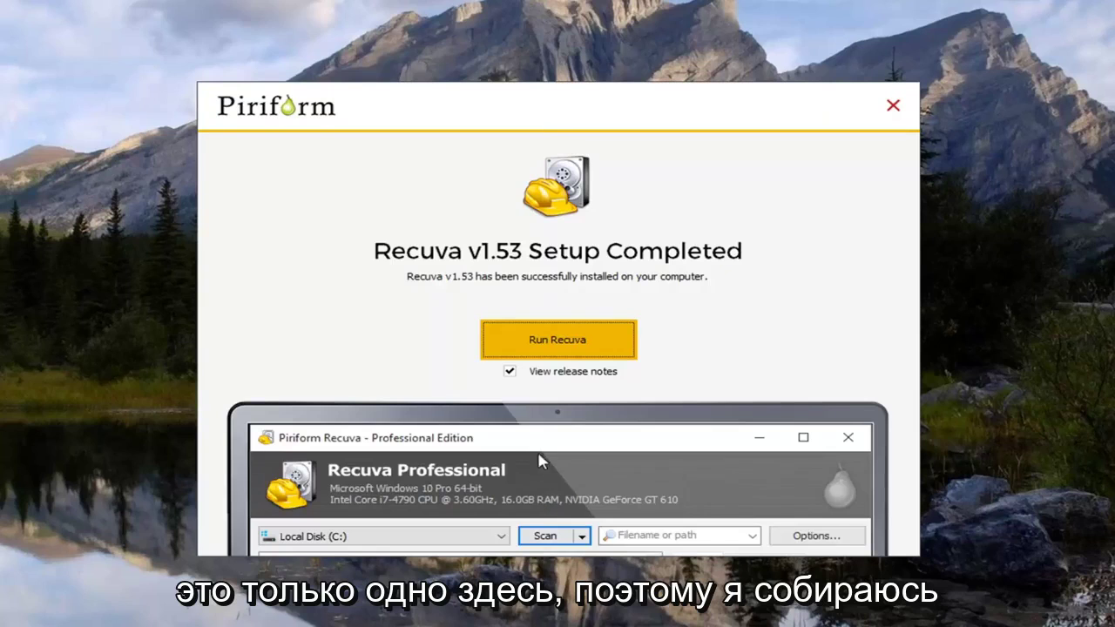
Step: Run Recuva without viewing the release notes and choose All Files as the file type to recover in the wizard
{"action": "left_click", "coordinate": [516, 371]}
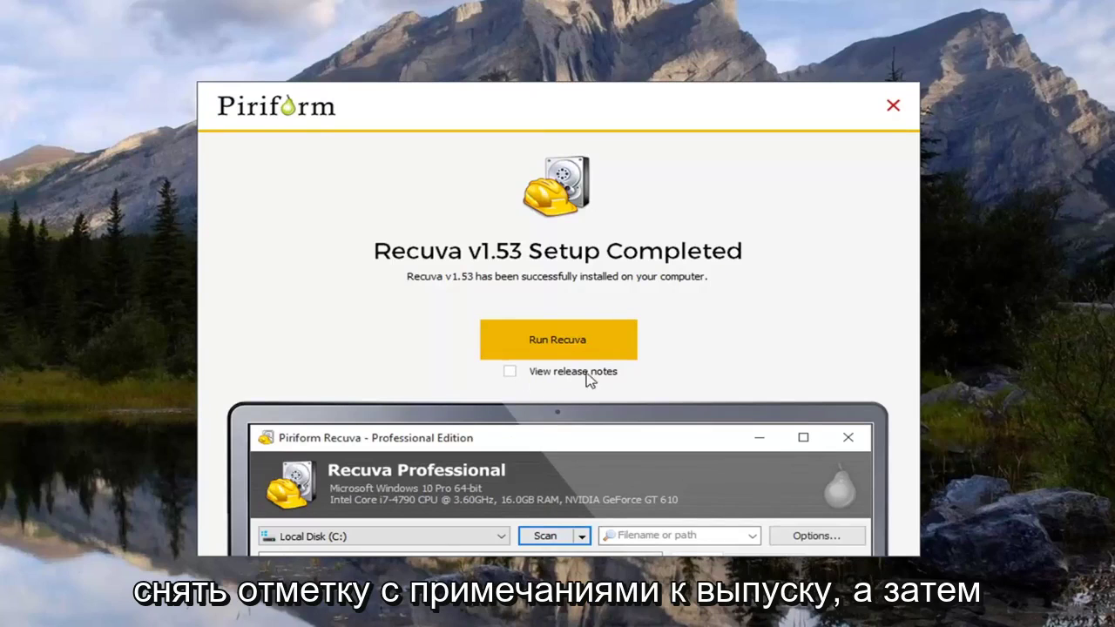
{"action": "left_click", "coordinate": [582, 345]}
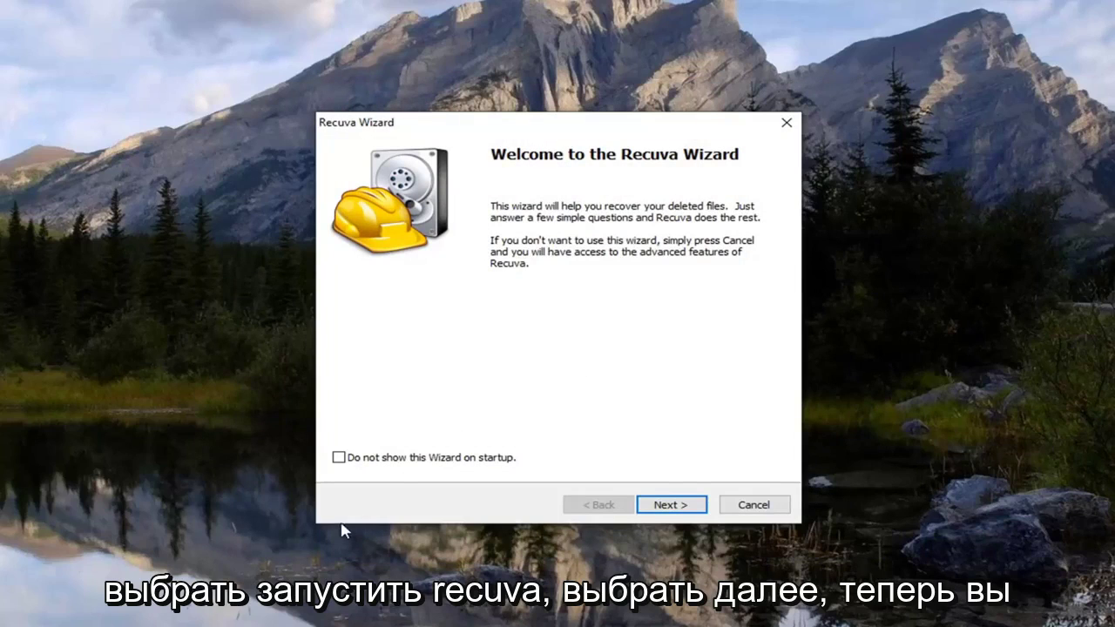
{"action": "left_click", "coordinate": [661, 509]}
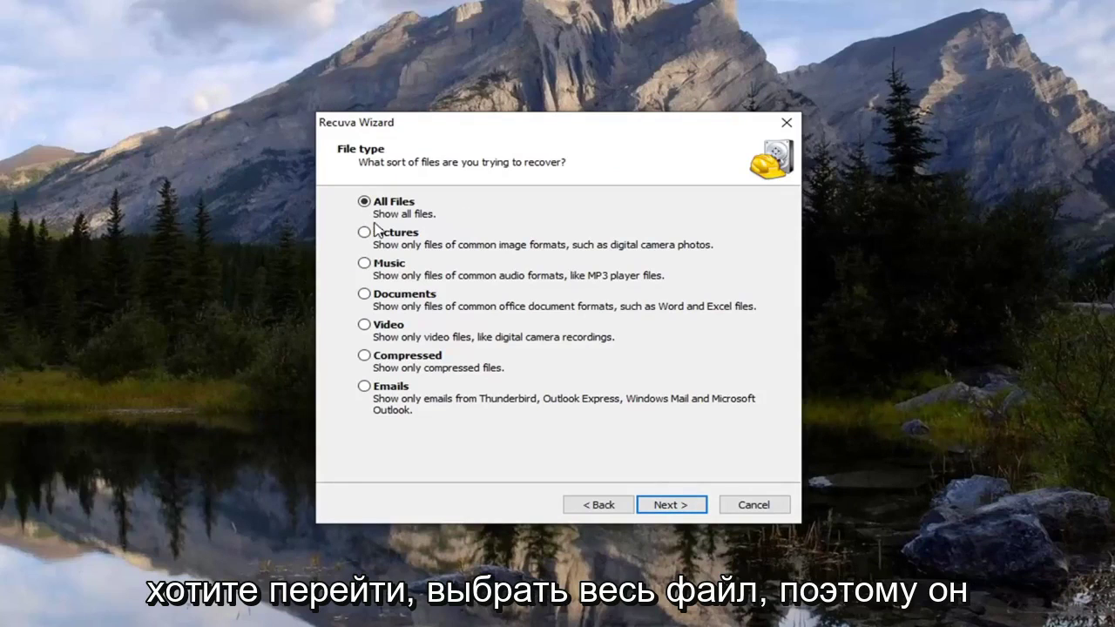
{"action": "left_click", "coordinate": [659, 512]}
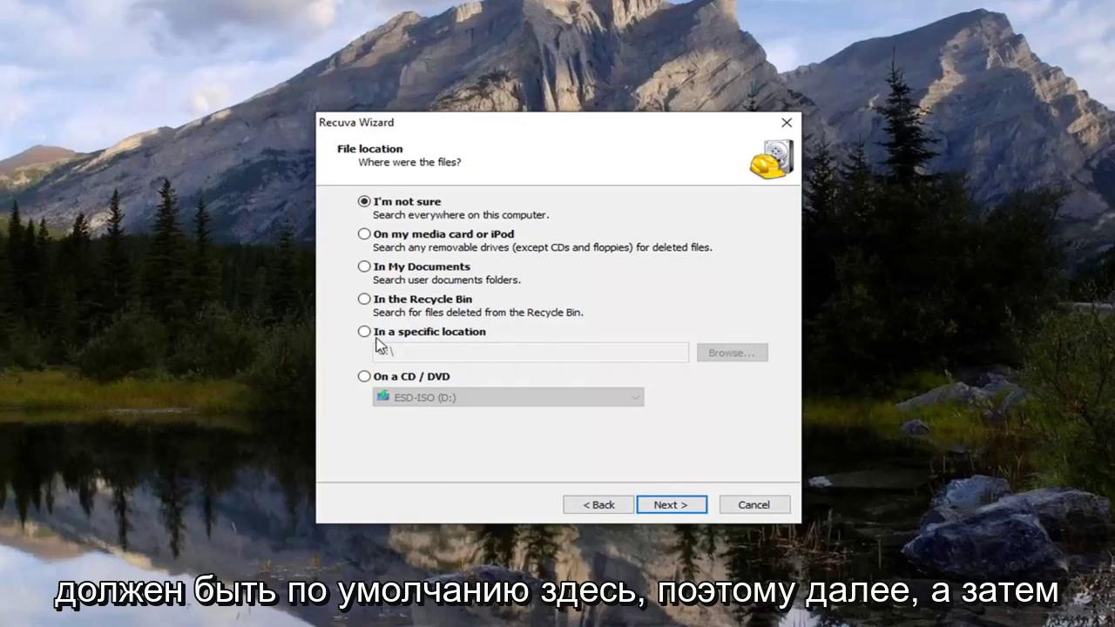
Step: Choose a specific location for the file search and browse the user's profile folder under C:\Users for the AppData folder
{"action": "left_click", "coordinate": [364, 335]}
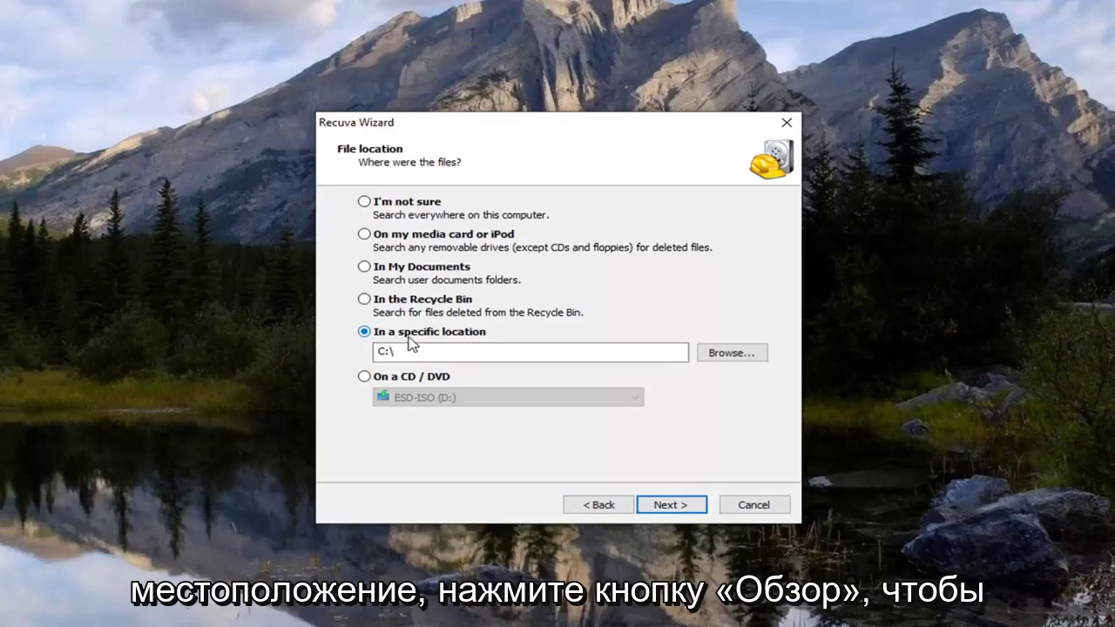
{"action": "left_click", "coordinate": [741, 363]}
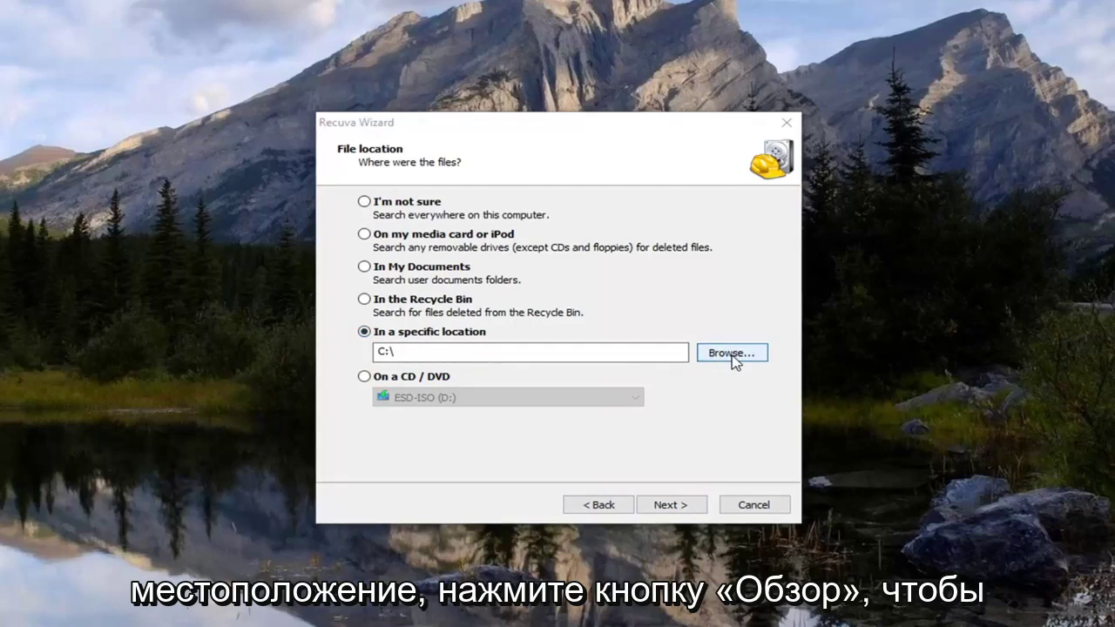
{"action": "scroll", "coordinate": [518, 380], "scroll_direction": "down", "scroll_amount": 1}
{"action": "left_click", "coordinate": [488, 353]}
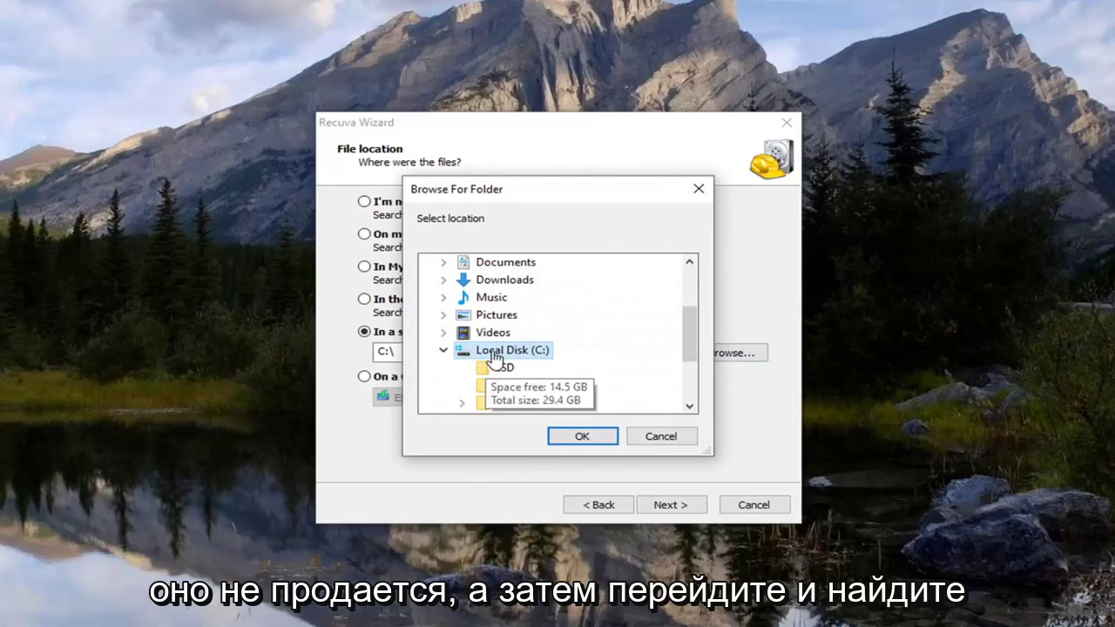
{"action": "scroll", "coordinate": [560, 368], "scroll_direction": "down", "scroll_amount": 2}
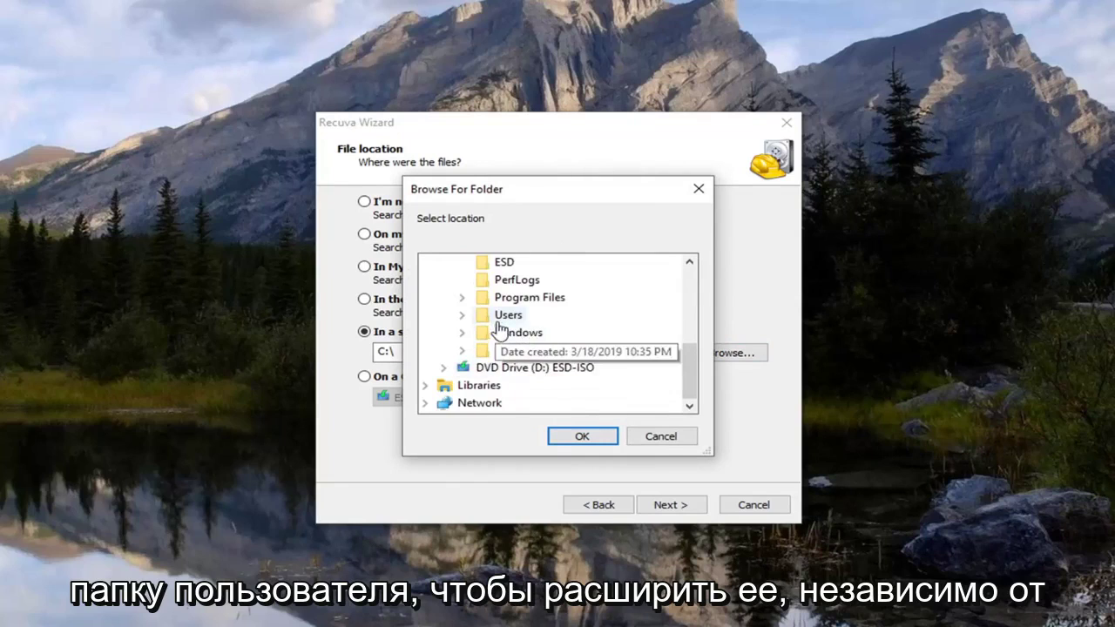
{"action": "double_click", "coordinate": [498, 318]}
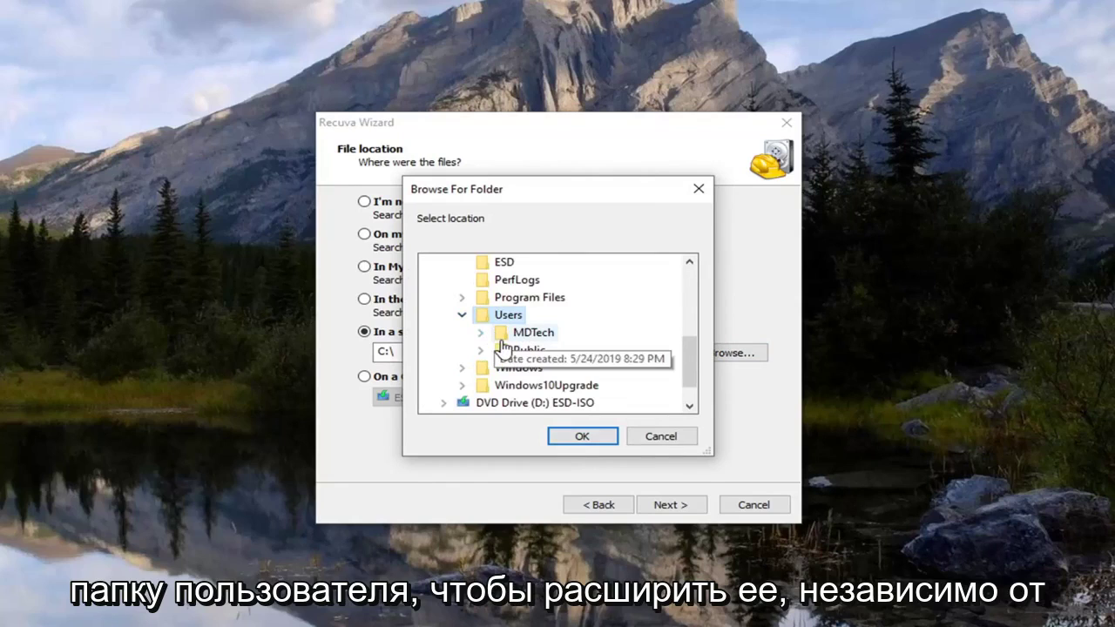
{"action": "double_click", "coordinate": [507, 334]}
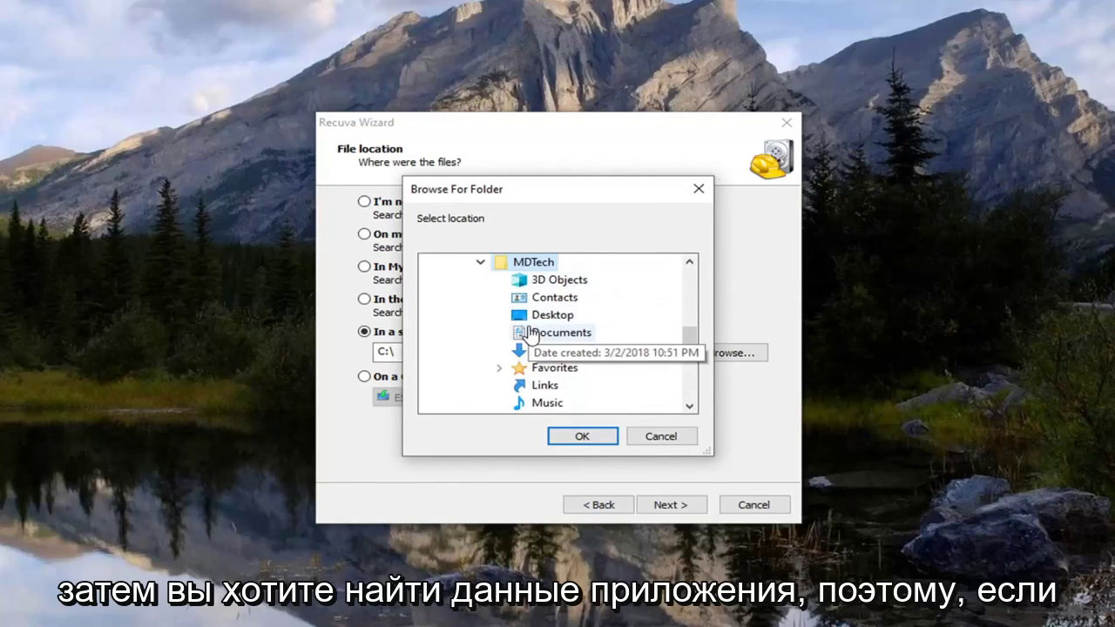
{"action": "scroll", "coordinate": [568, 347], "scroll_direction": "down", "scroll_amount": 2}
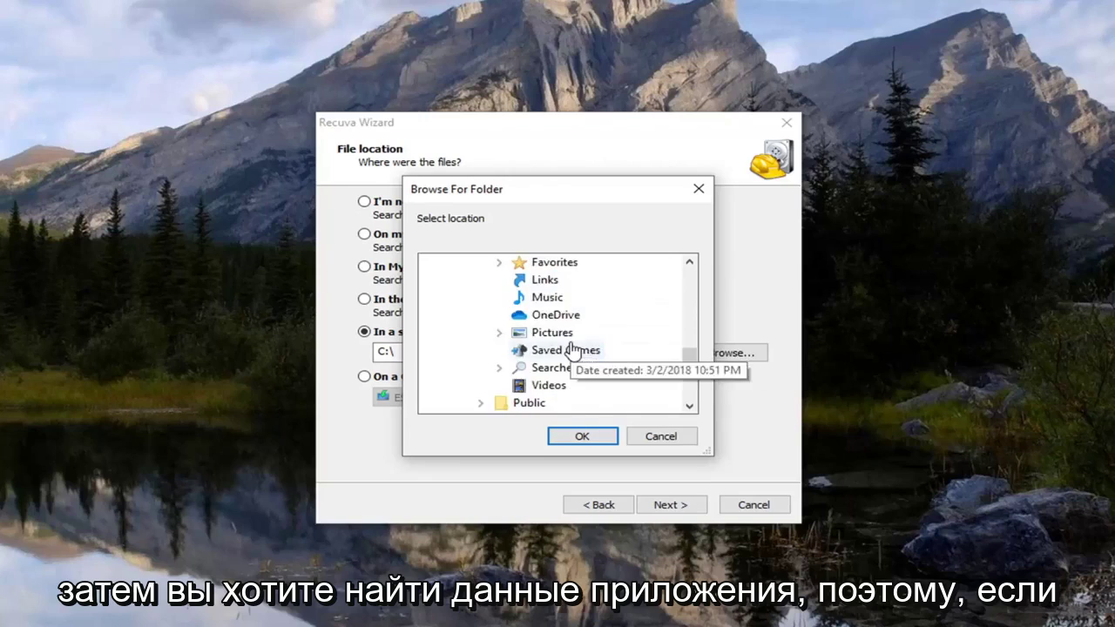
{"action": "scroll", "coordinate": [572, 348], "scroll_direction": "up", "scroll_amount": 2}
{"action": "scroll", "coordinate": [549, 301], "scroll_direction": "up", "scroll_amount": 1}
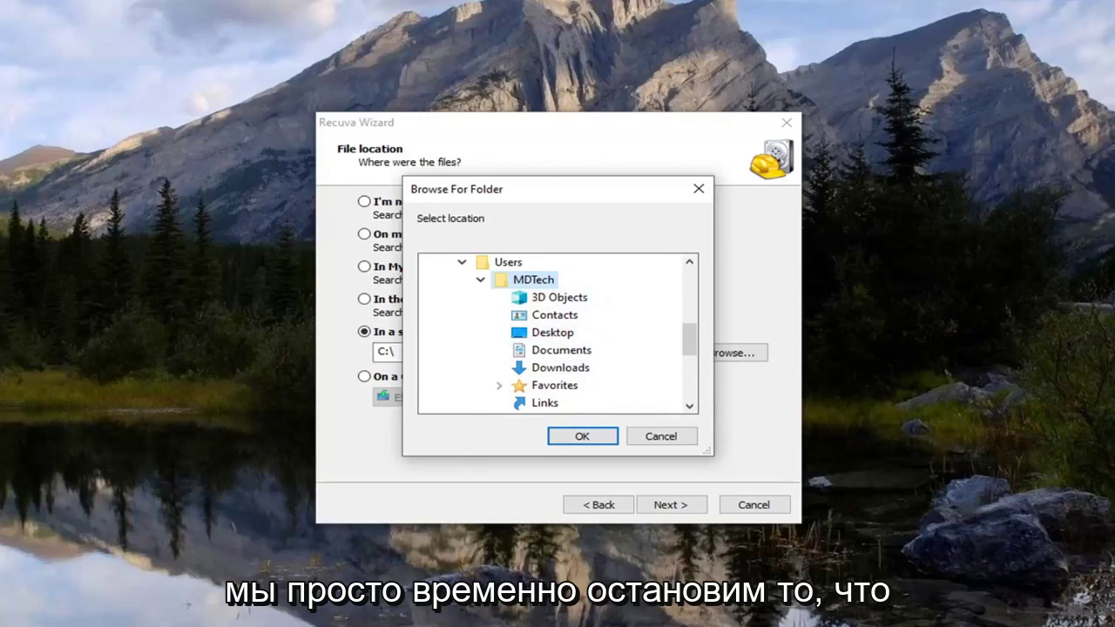
Step: Open File Explorer, enable the display of hidden items, and close its window
{"action": "key", "text": "super"}
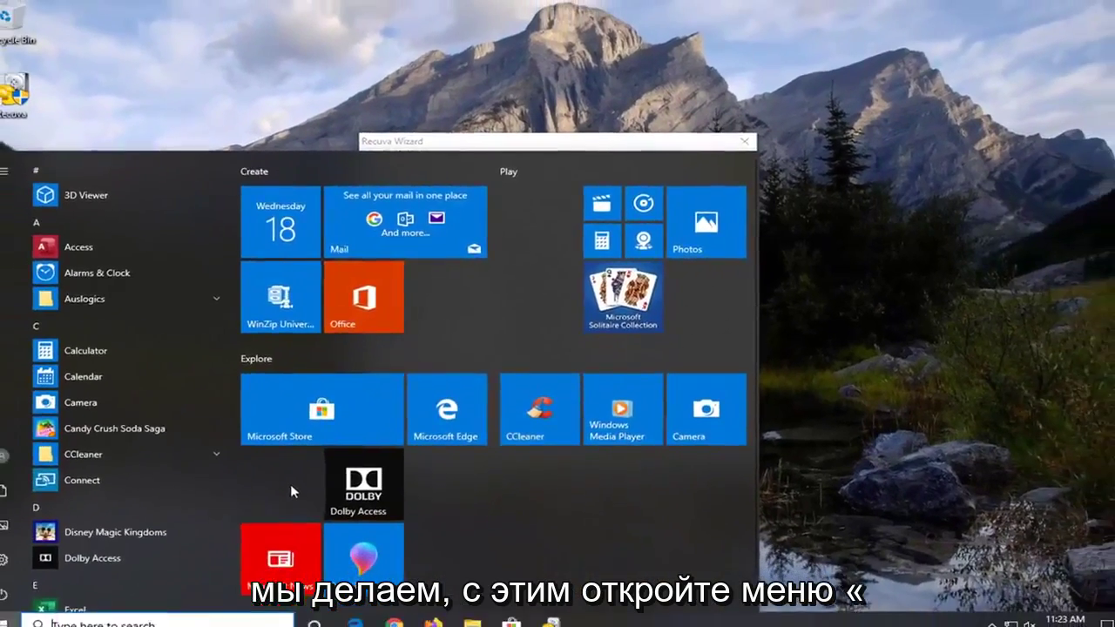
{"action": "type", "text": "file e"}
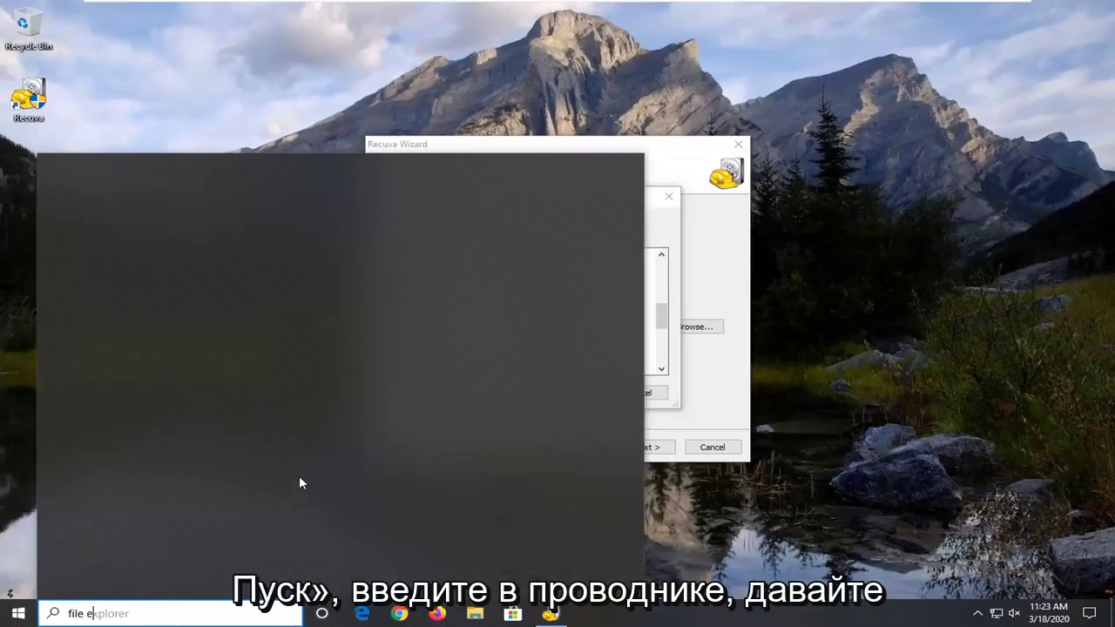
{"action": "type", "text": "xplorer"}
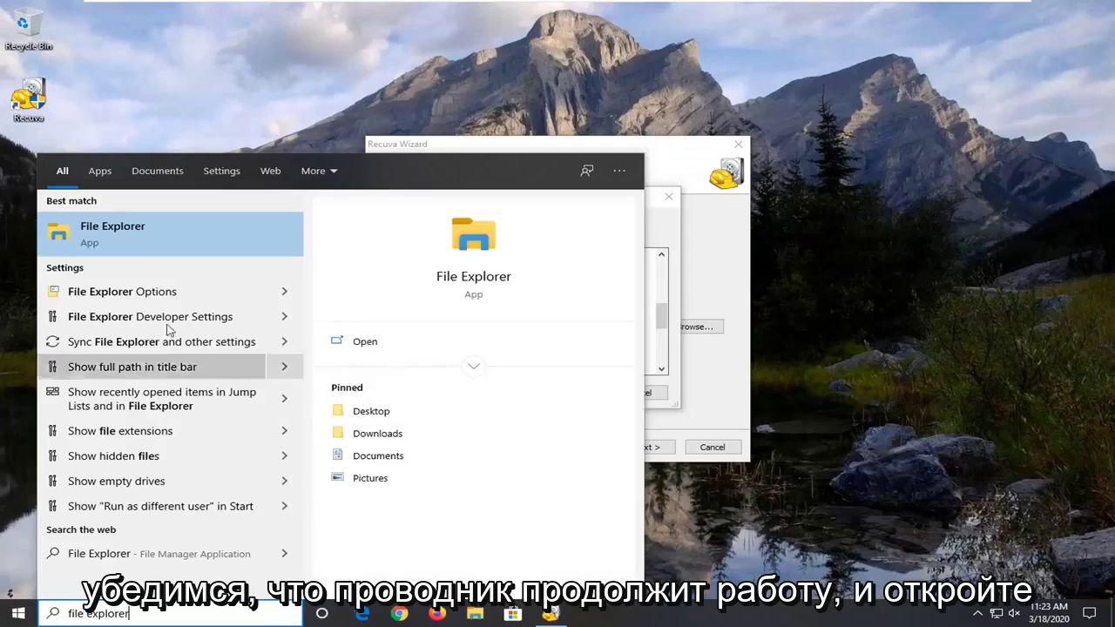
{"action": "left_click", "coordinate": [145, 243]}
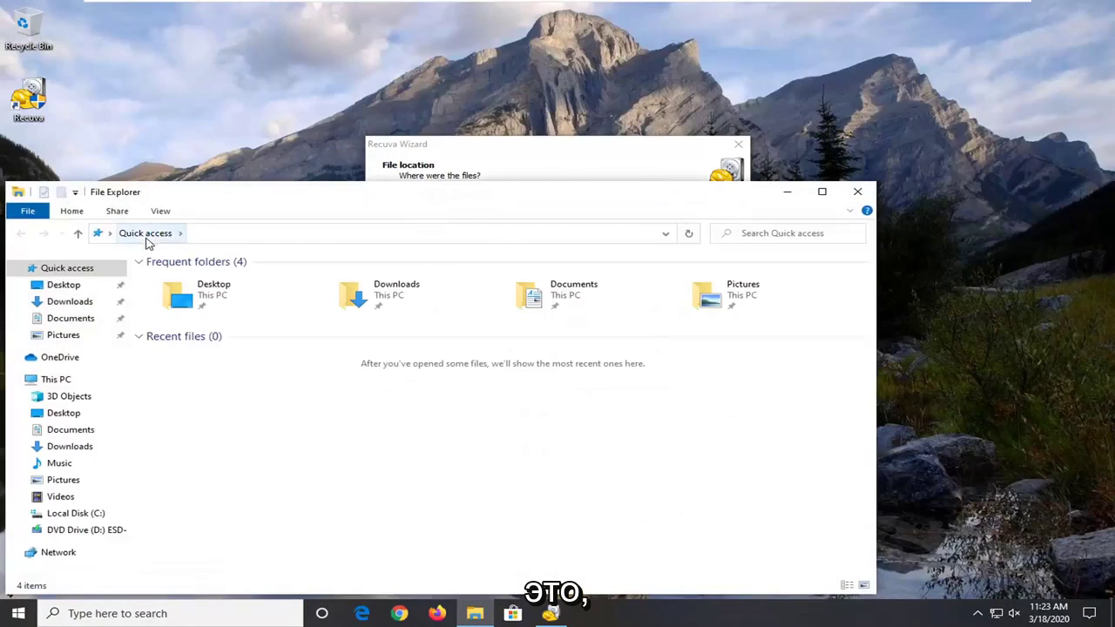
{"action": "left_click_drag", "start_coordinate": [357, 193], "coordinate": [491, 112]}
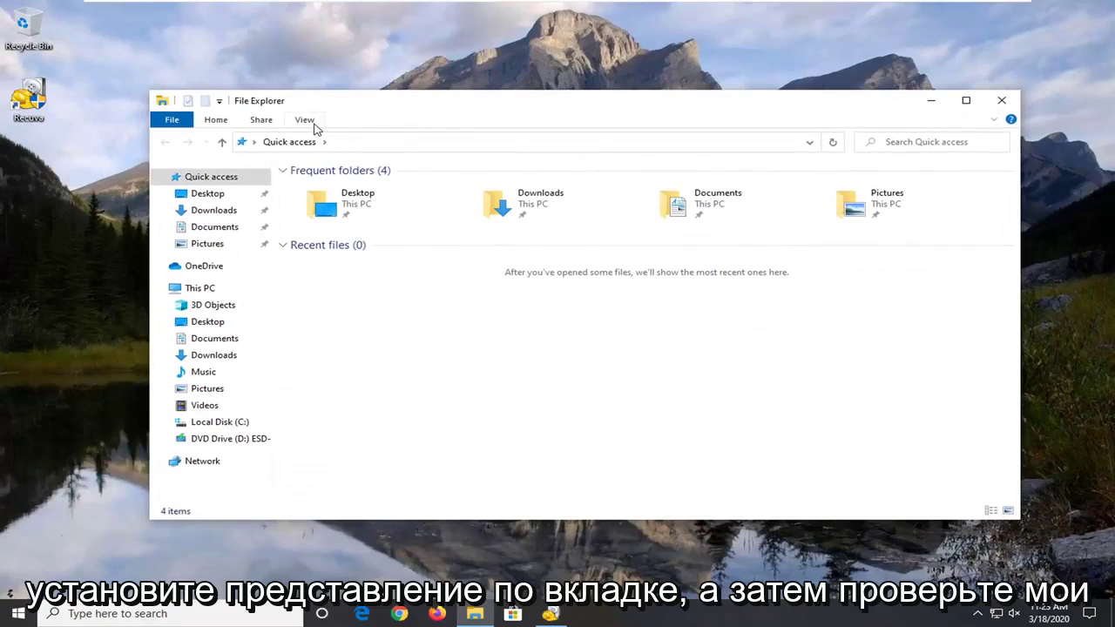
{"action": "left_click", "coordinate": [305, 121]}
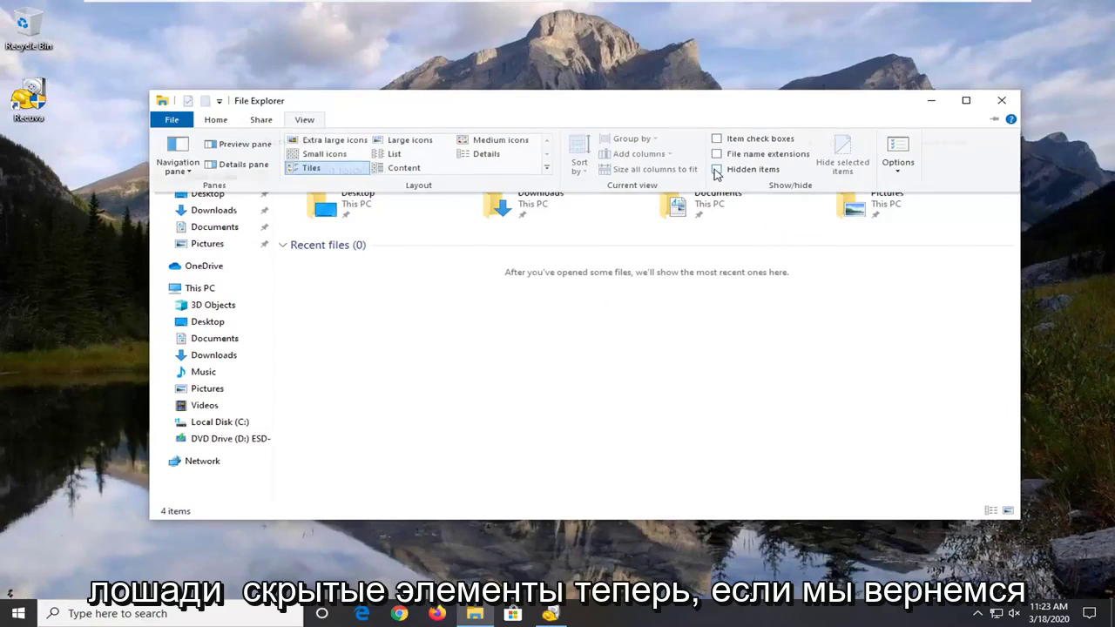
{"action": "left_click", "coordinate": [717, 170]}
{"action": "left_click", "coordinate": [1001, 100]}
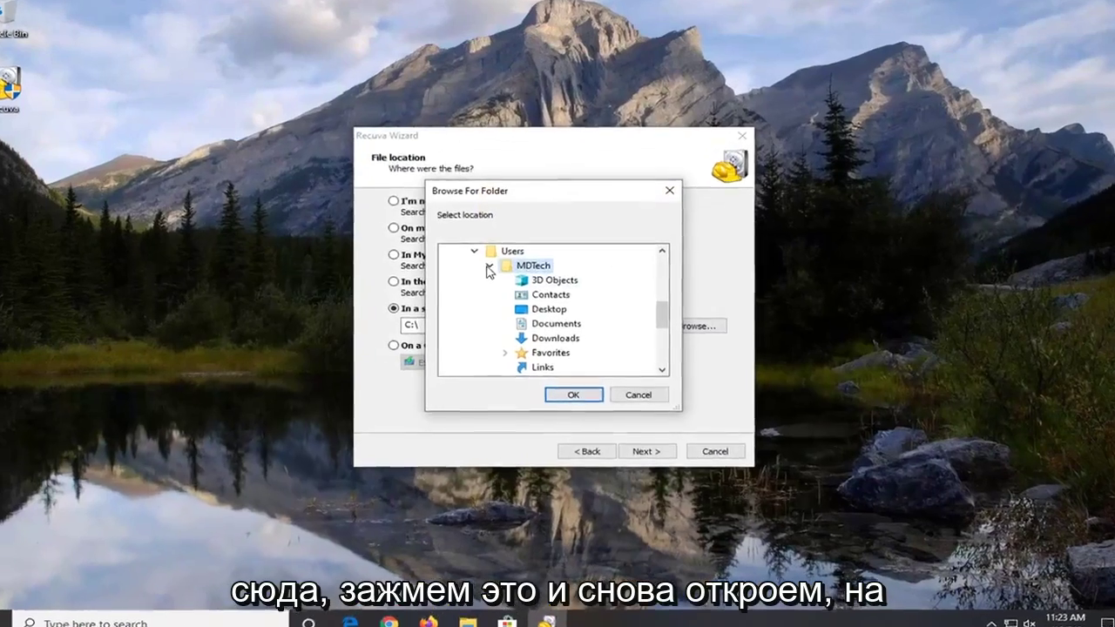
Step: Try to refresh the user's profile folder in the folder browser by collapsing and expanding it again
{"action": "left_click", "coordinate": [495, 269]}
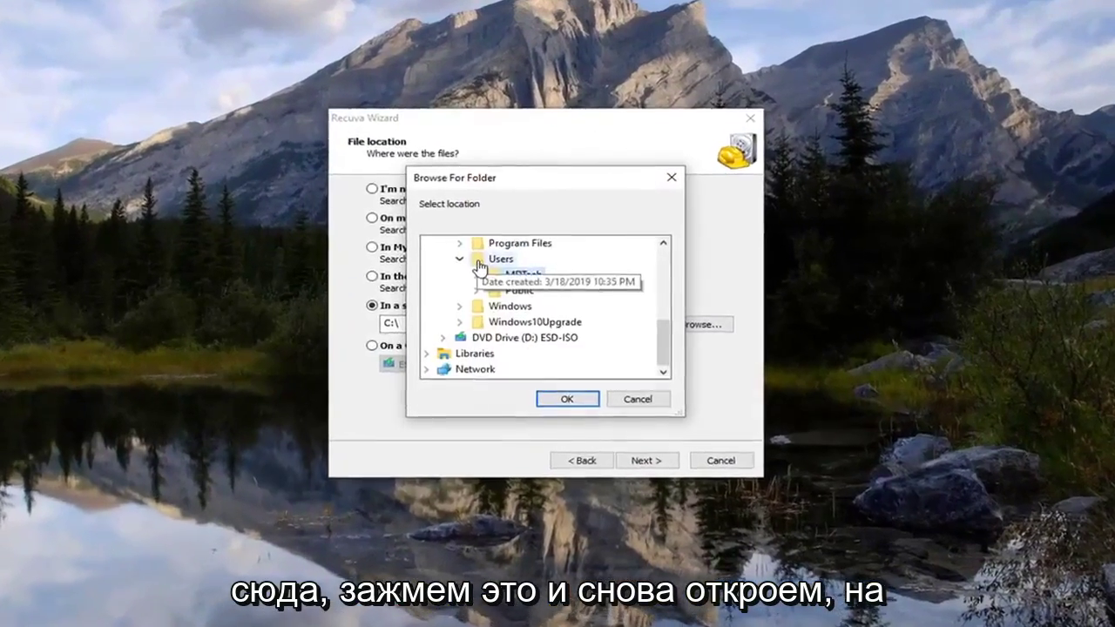
{"action": "left_click", "coordinate": [496, 288]}
{"action": "scroll", "coordinate": [609, 293], "scroll_direction": "down", "scroll_amount": 4}
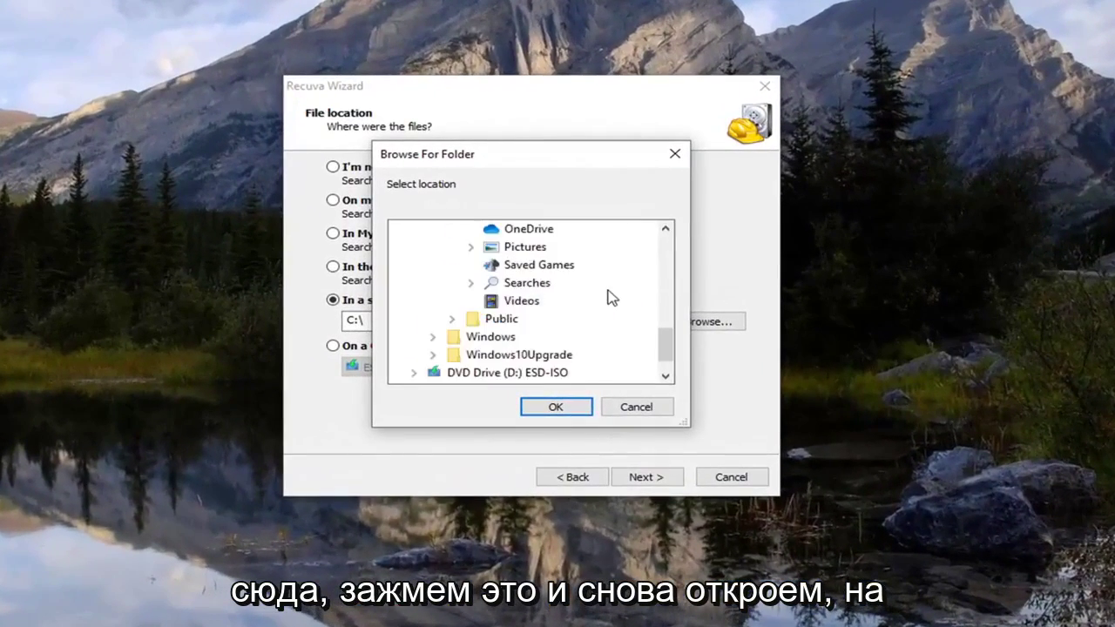
{"action": "scroll", "coordinate": [615, 307], "scroll_direction": "up", "scroll_amount": 5}
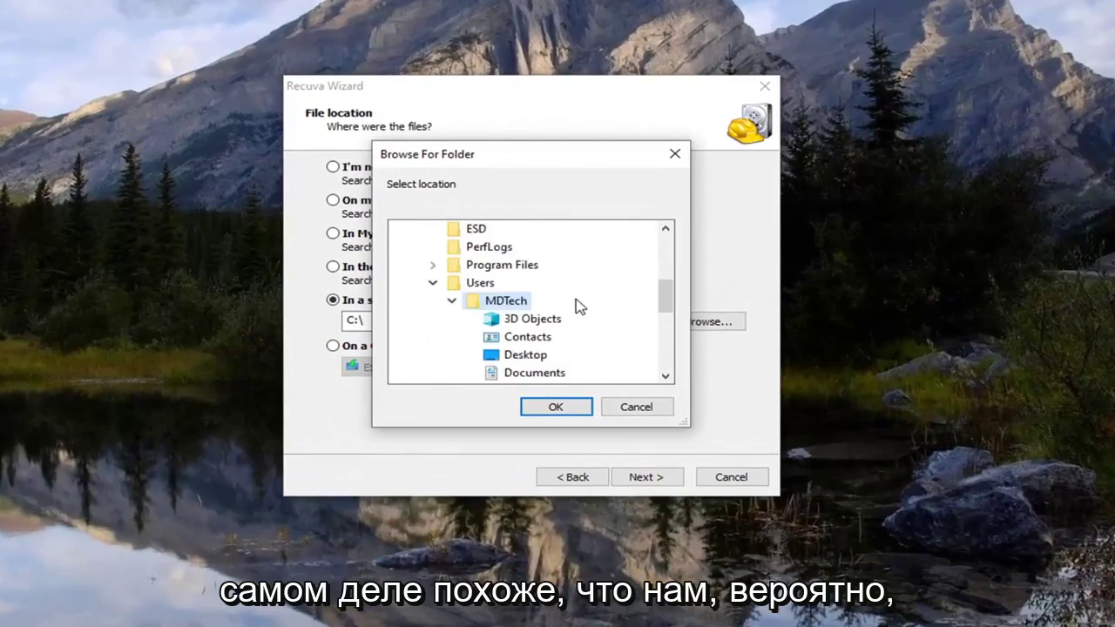
{"action": "scroll", "coordinate": [580, 310], "scroll_direction": "up", "scroll_amount": 4}
{"action": "scroll", "coordinate": [580, 358], "scroll_direction": "down", "scroll_amount": 3}
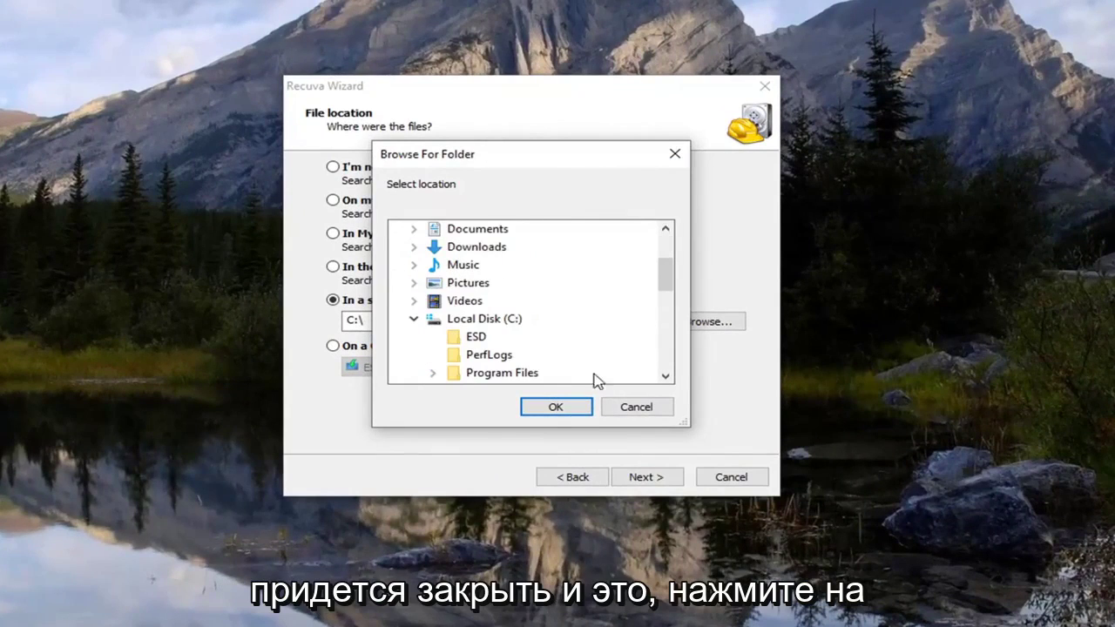
Step: Cancel and reopen the folder browser to reload the C: drive's folder tree with hidden folders included
{"action": "left_click", "coordinate": [639, 411]}
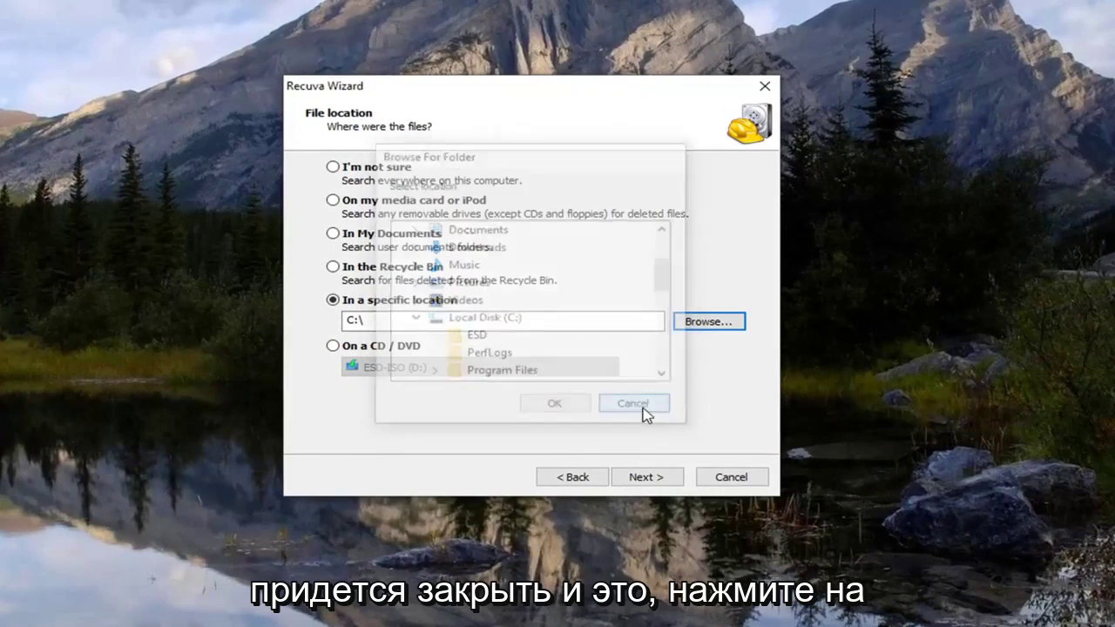
{"action": "left_click", "coordinate": [707, 324]}
{"action": "scroll", "coordinate": [541, 312], "scroll_direction": "down", "scroll_amount": 2}
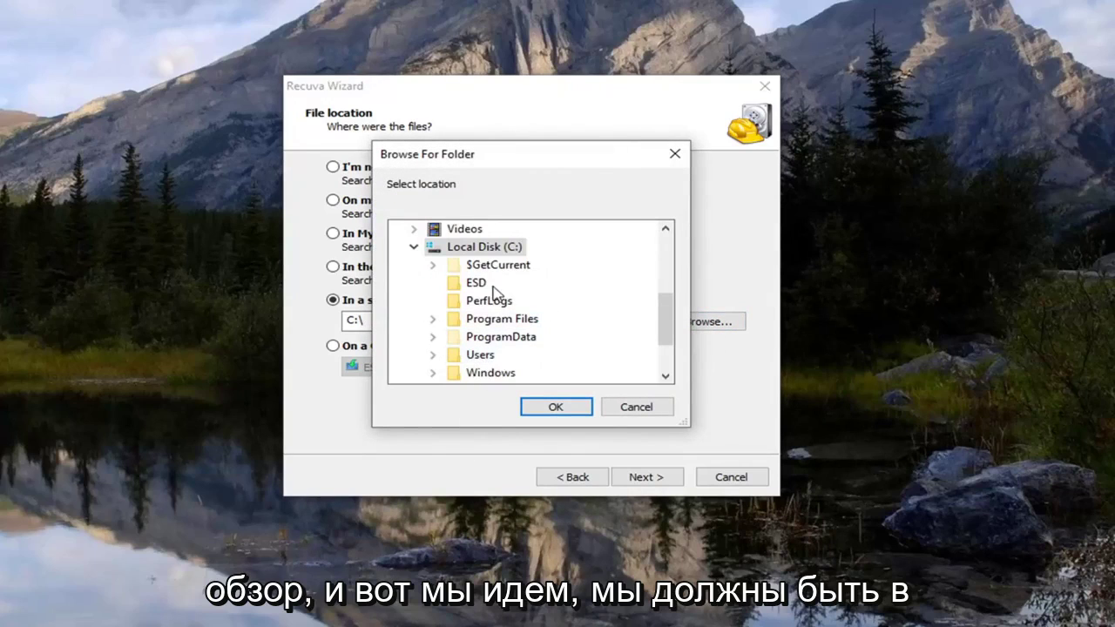
{"action": "scroll", "coordinate": [488, 296], "scroll_direction": "down", "scroll_amount": 1}
{"action": "scroll", "coordinate": [488, 279], "scroll_direction": "up", "scroll_amount": 5}
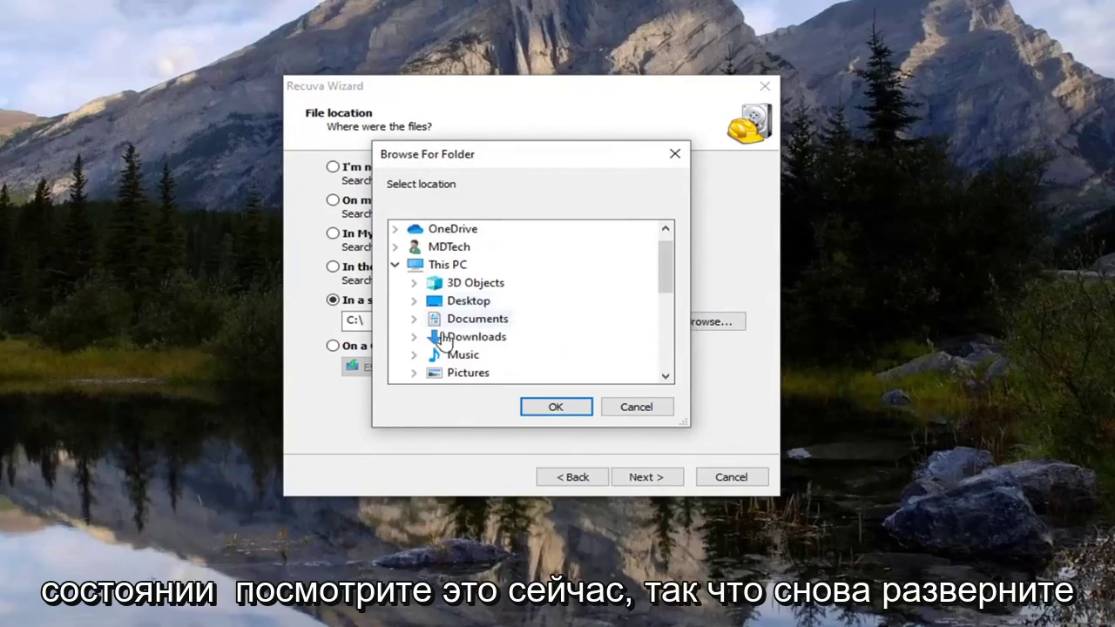
{"action": "scroll", "coordinate": [475, 349], "scroll_direction": "down", "scroll_amount": 1}
{"action": "scroll", "coordinate": [514, 340], "scroll_direction": "down", "scroll_amount": 4}
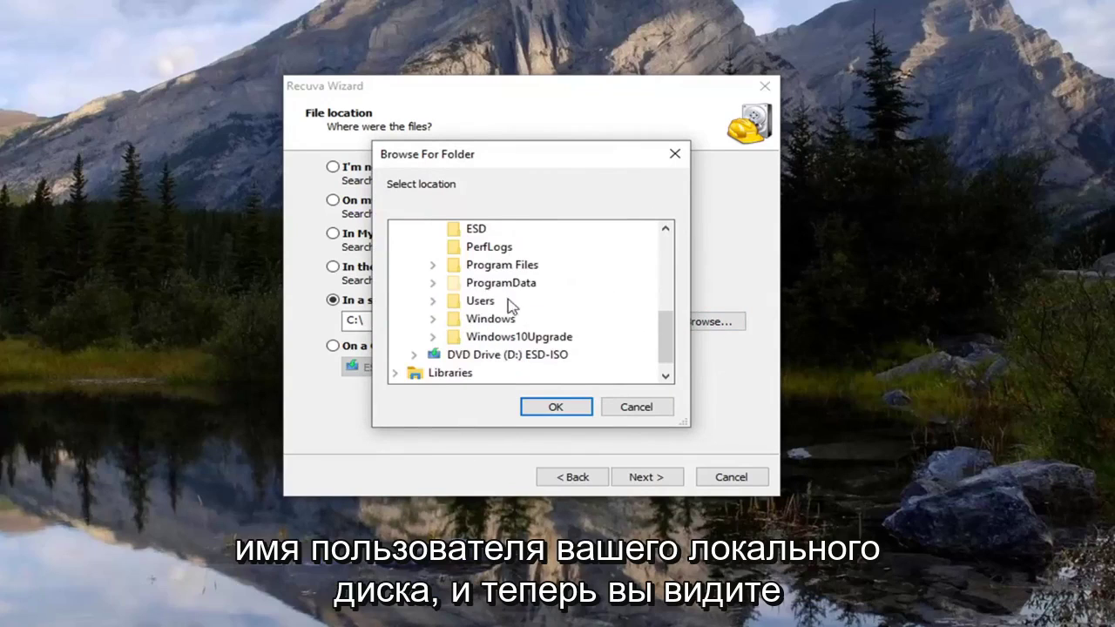
Step: Set the search location to AppData\Local\Google in the user's profile folder and start the scan without Deep Scan
{"action": "left_click", "coordinate": [434, 300]}
{"action": "scroll", "coordinate": [500, 305], "scroll_direction": "down", "scroll_amount": 1}
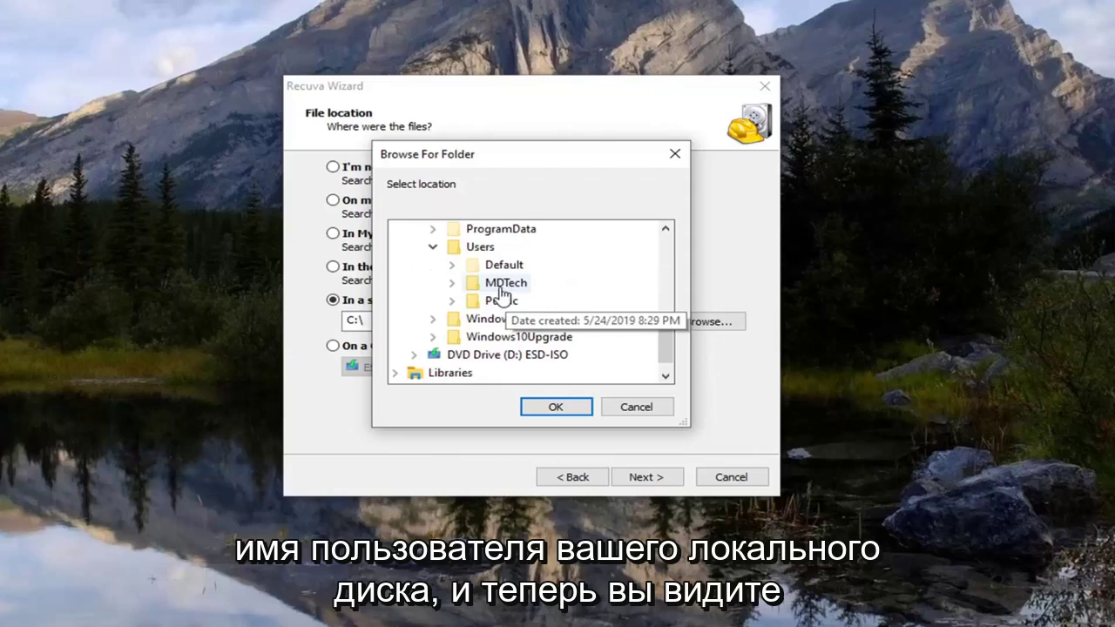
{"action": "double_click", "coordinate": [509, 287]}
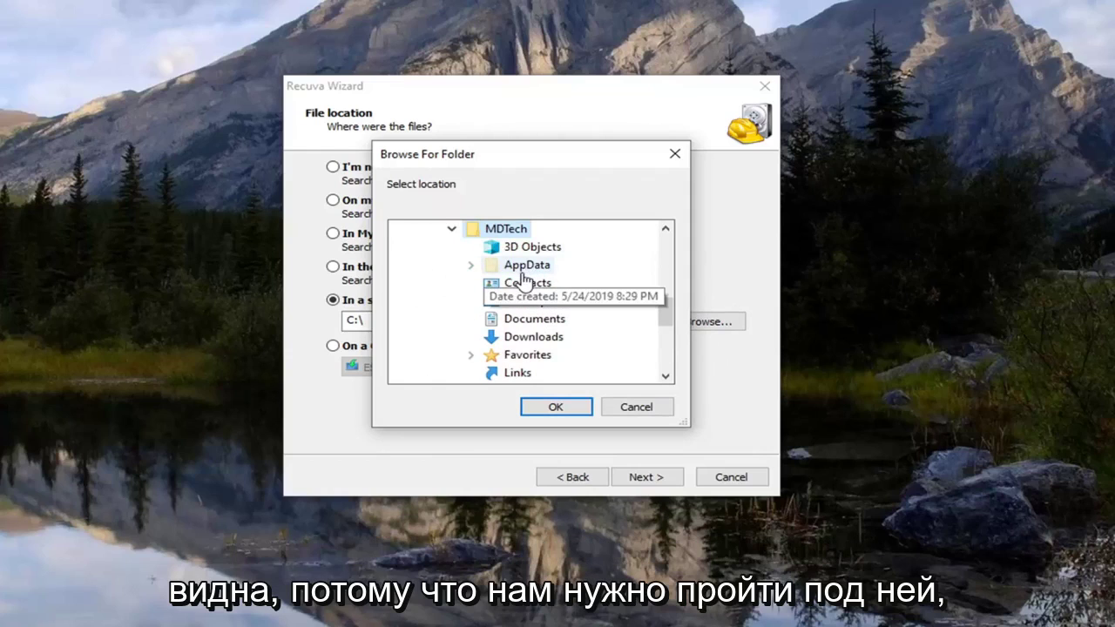
{"action": "double_click", "coordinate": [492, 270]}
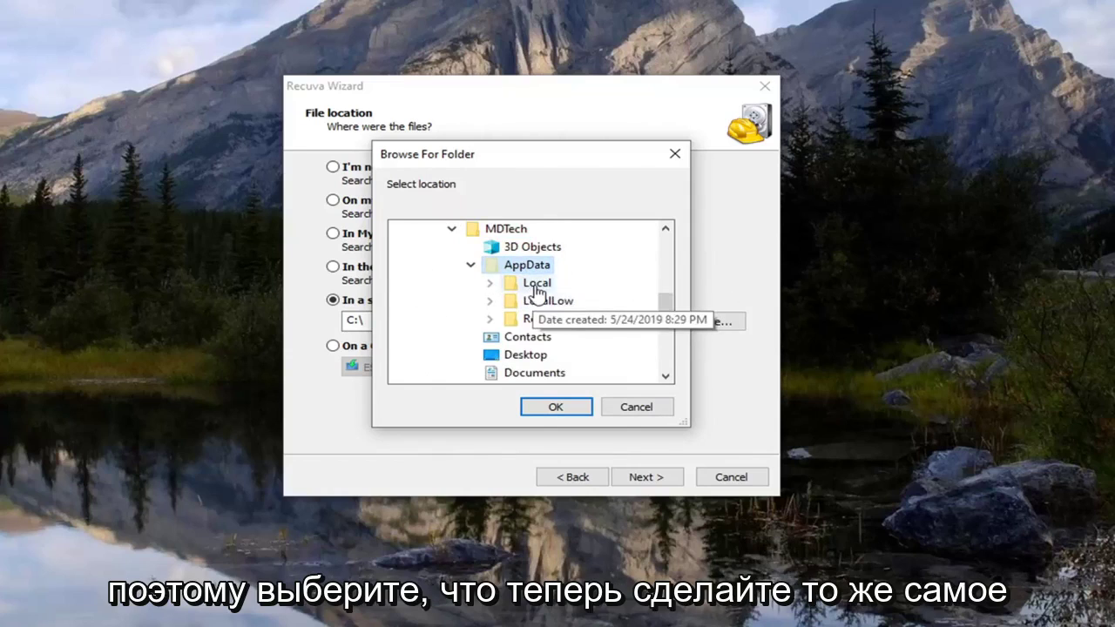
{"action": "double_click", "coordinate": [524, 284]}
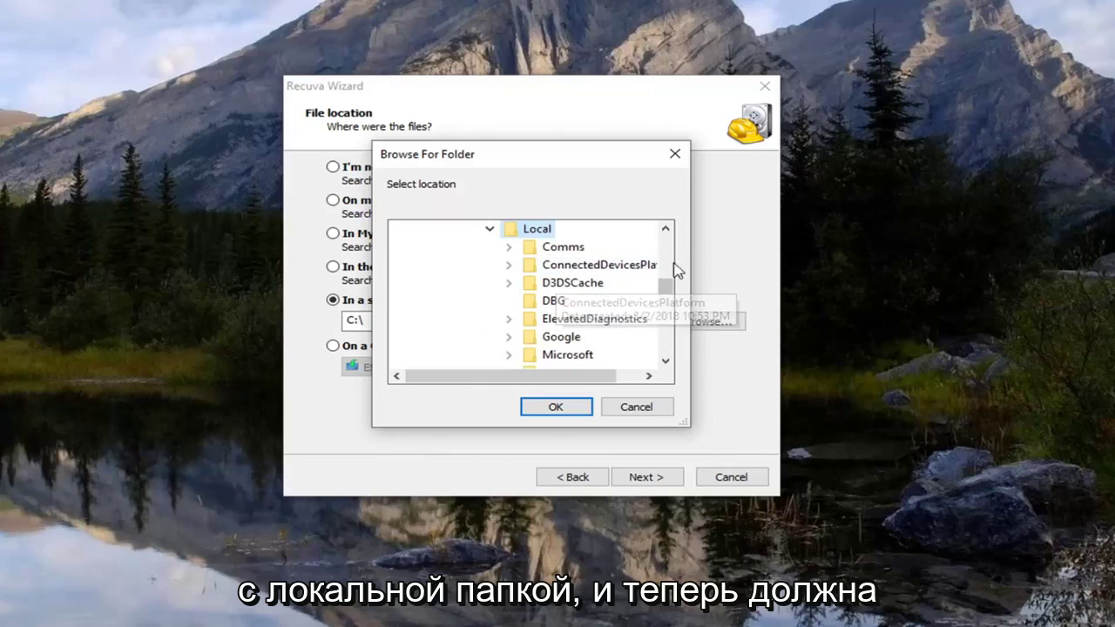
{"action": "double_click", "coordinate": [549, 339]}
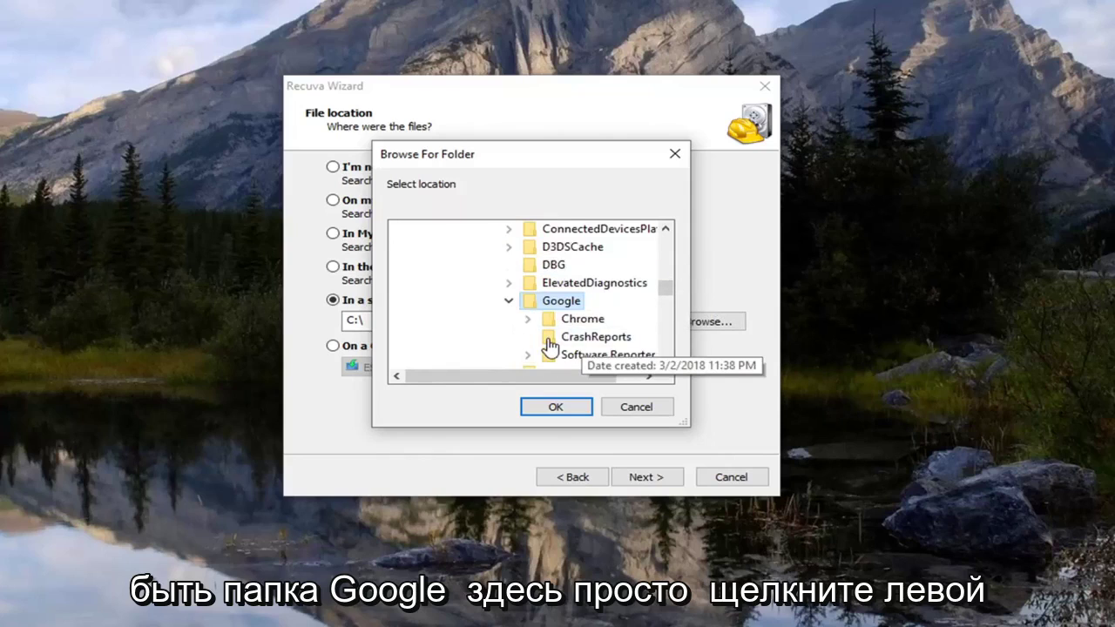
{"action": "left_click", "coordinate": [558, 408]}
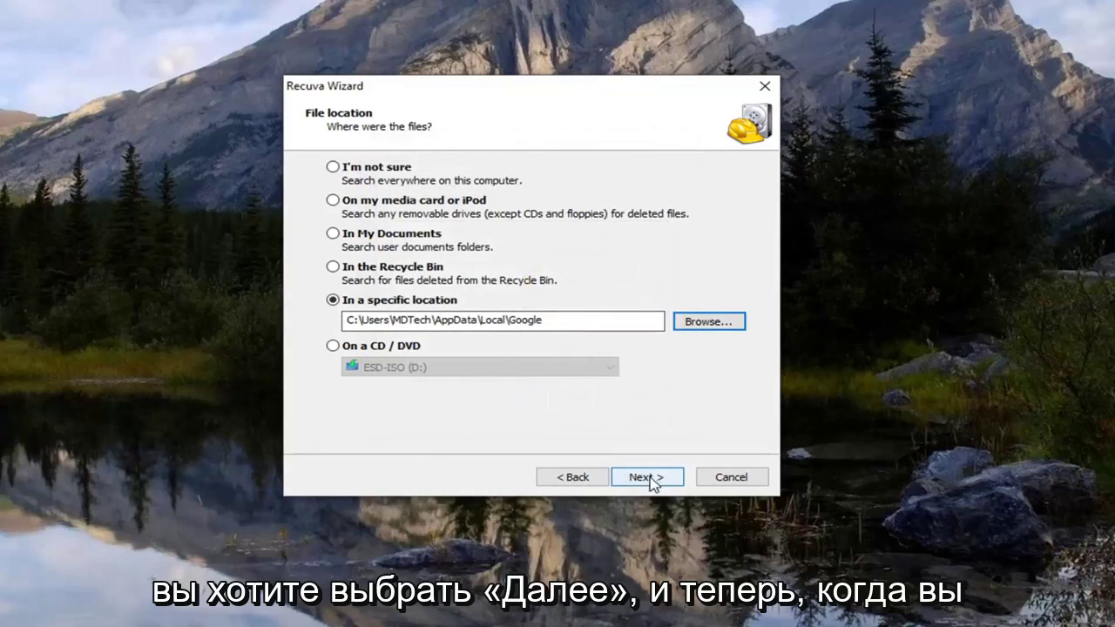
{"action": "left_click", "coordinate": [650, 481]}
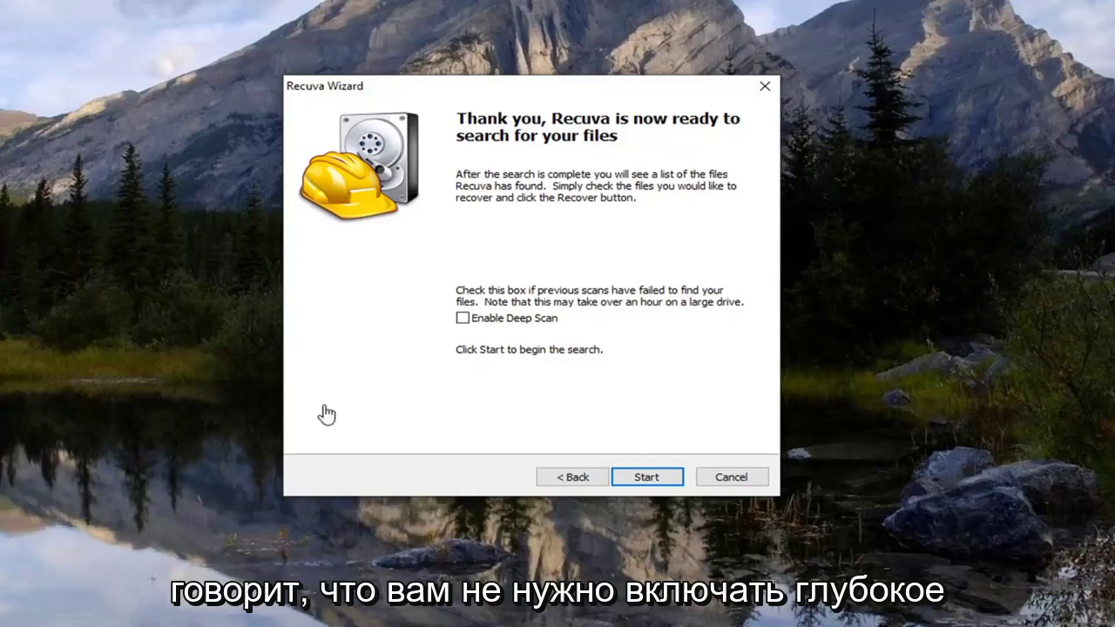
{"action": "left_click", "coordinate": [643, 477]}
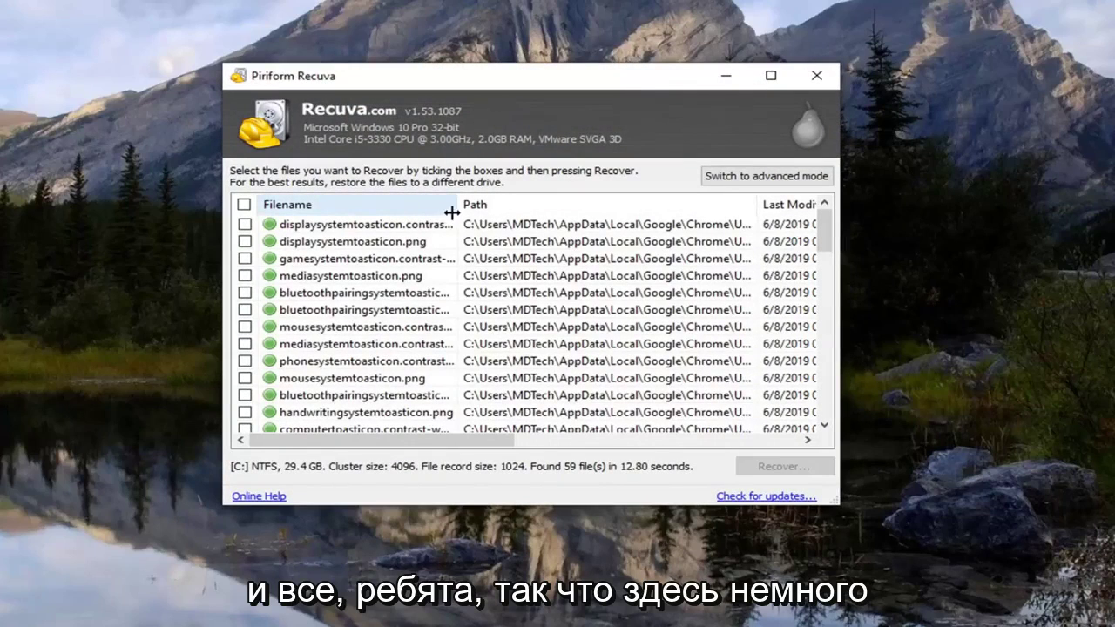
Step: Widen the Filename column and look through the list of recoverable files for browsing history data
{"action": "left_click_drag", "start_coordinate": [456, 207], "coordinate": [553, 223]}
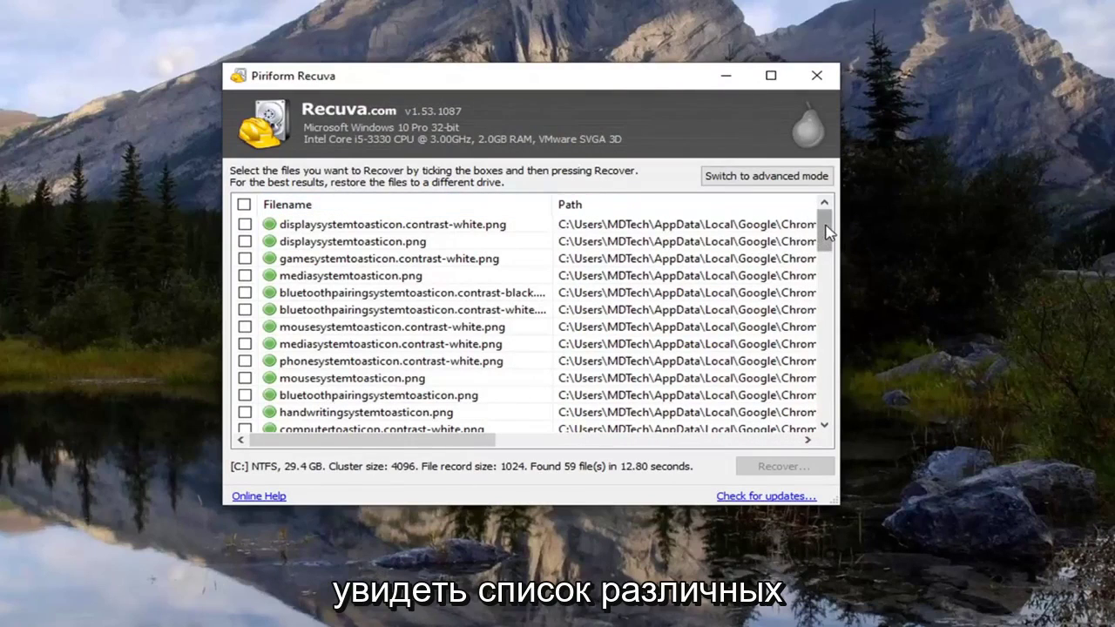
{"action": "left_click_drag", "start_coordinate": [827, 231], "coordinate": [788, 411]}
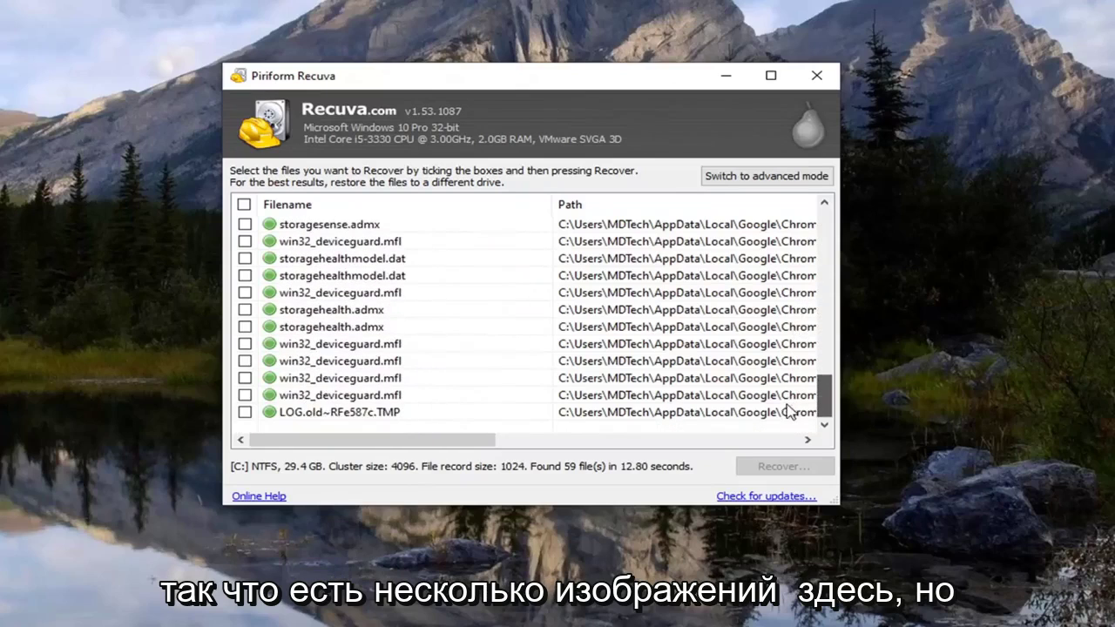
{"action": "scroll", "coordinate": [322, 339], "scroll_direction": "up", "scroll_amount": 9}
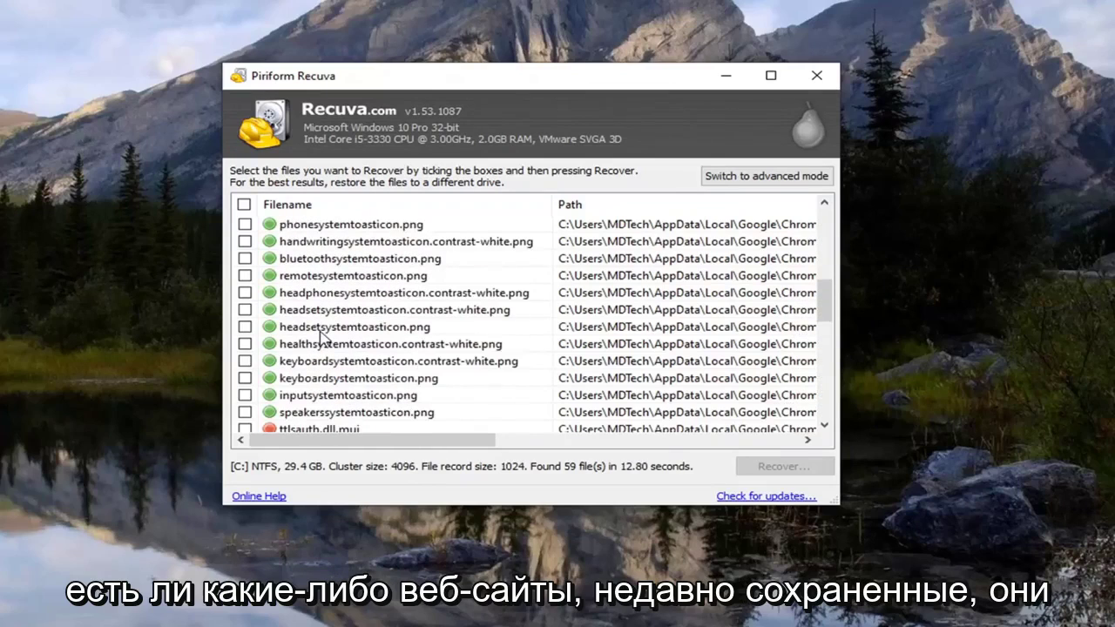
{"action": "scroll", "coordinate": [323, 335], "scroll_direction": "up", "scroll_amount": 5}
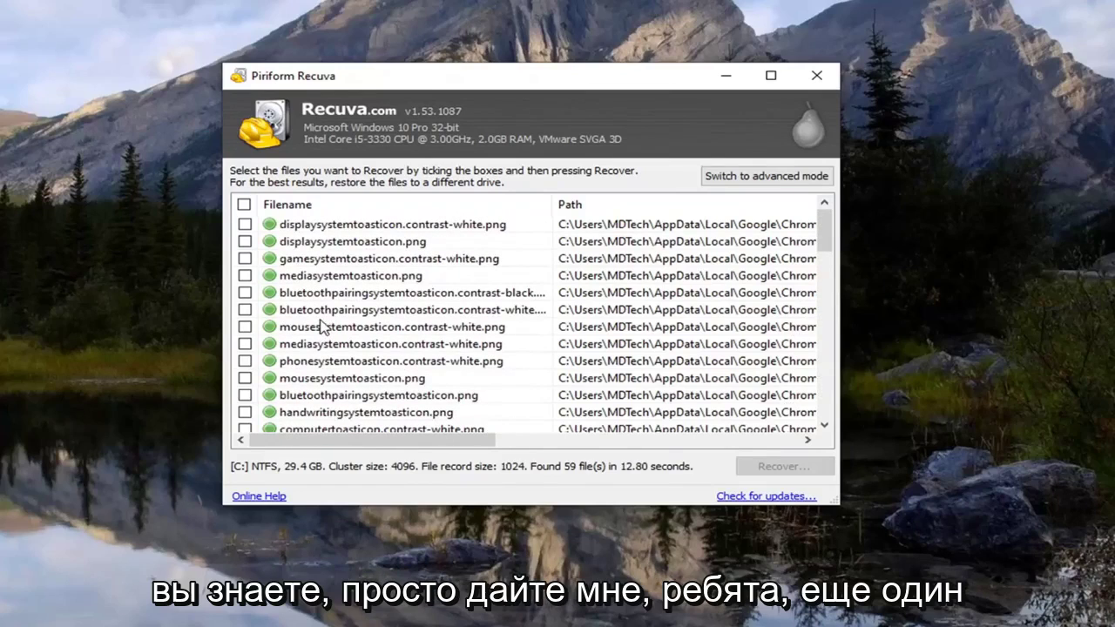
Step: Check the recoverable files from the Google folder scan through to the end of the list, and close Recuva without recovering any
{"action": "scroll", "coordinate": [457, 283], "scroll_direction": "down", "scroll_amount": 4}
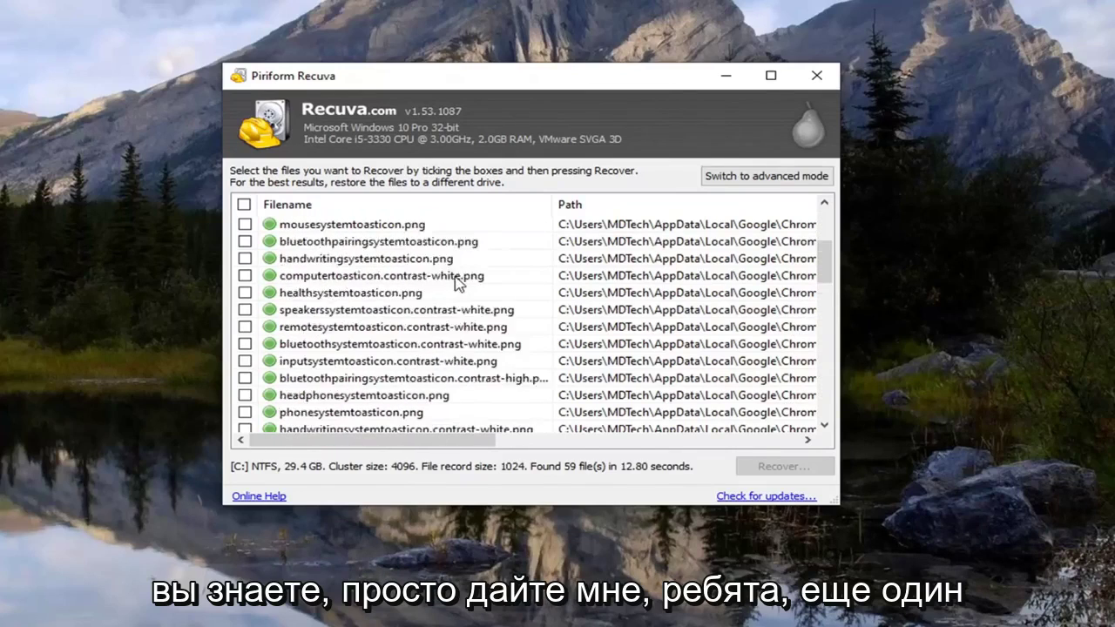
{"action": "scroll", "coordinate": [458, 284], "scroll_direction": "down", "scroll_amount": 3}
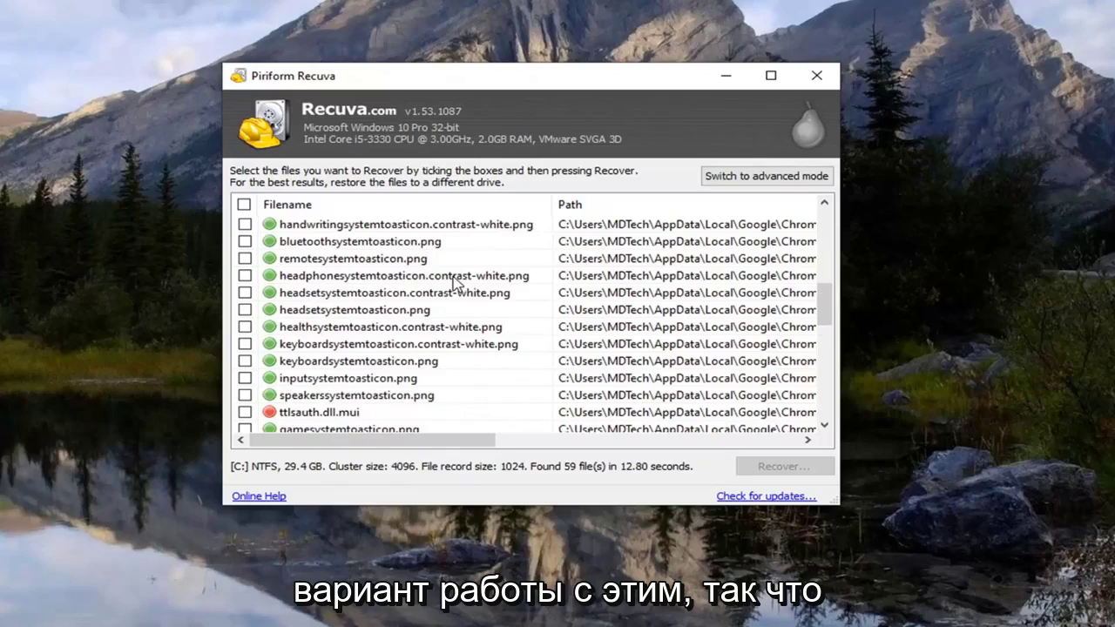
{"action": "scroll", "coordinate": [453, 283], "scroll_direction": "down", "scroll_amount": 10}
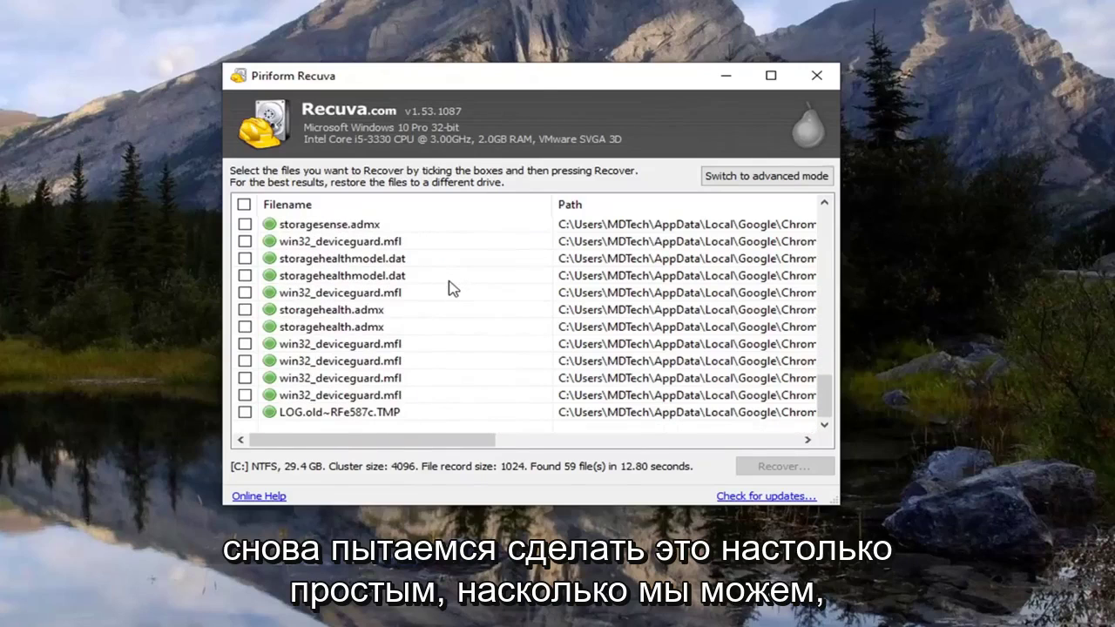
{"action": "scroll", "coordinate": [488, 275], "scroll_direction": "up", "scroll_amount": 15}
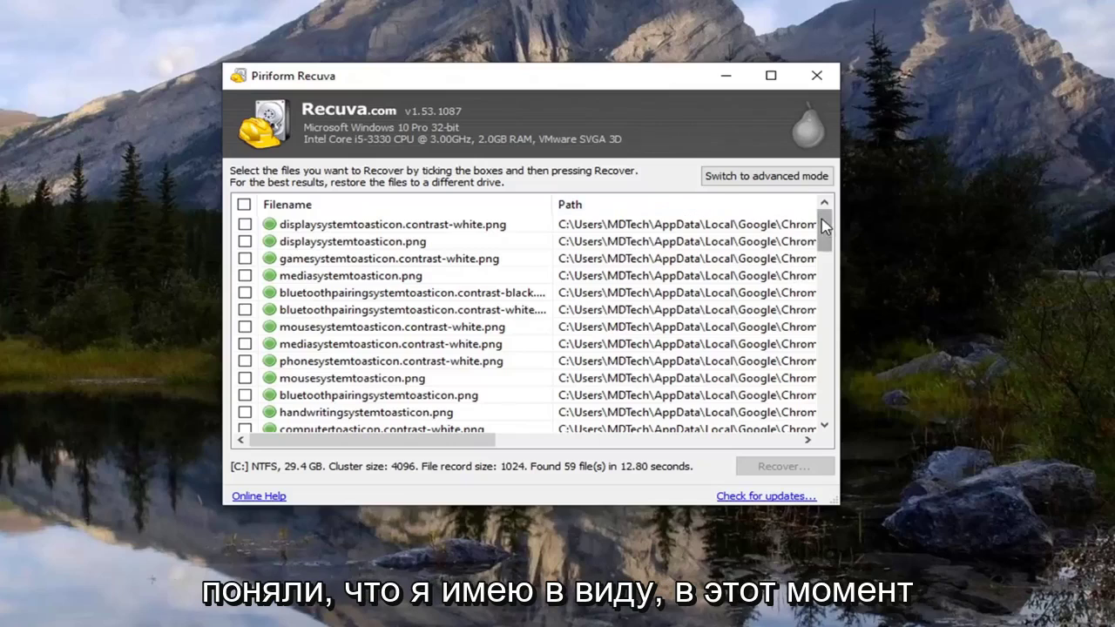
{"action": "scroll", "coordinate": [823, 222], "scroll_direction": "down", "scroll_amount": 3}
{"action": "scroll", "coordinate": [824, 213], "scroll_direction": "up", "scroll_amount": 3}
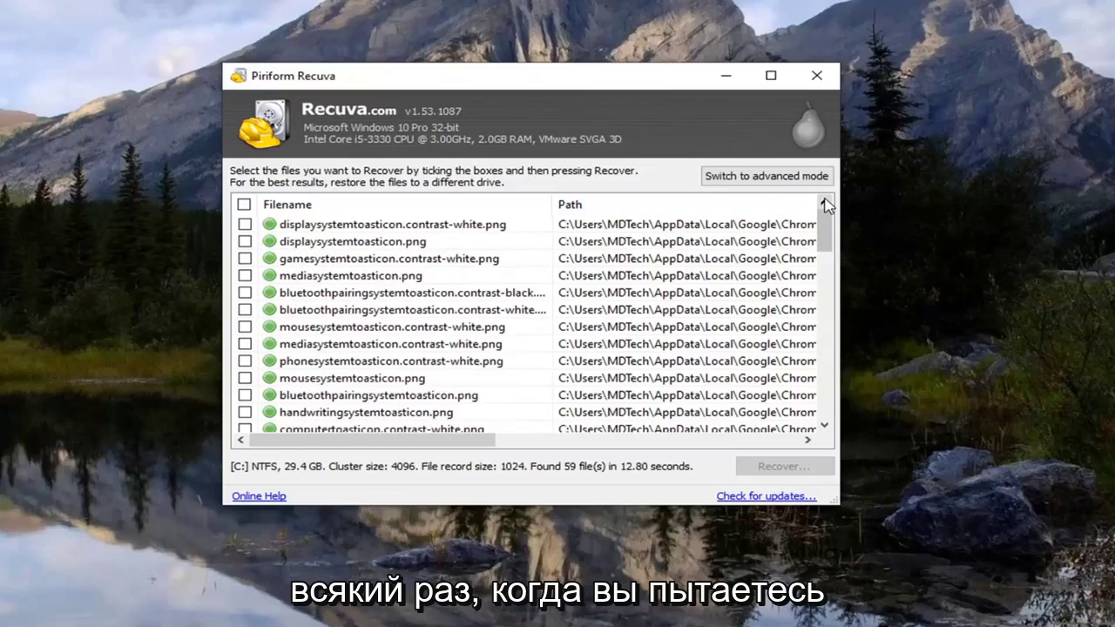
{"action": "scroll", "coordinate": [824, 218], "scroll_direction": "down", "scroll_amount": 2}
{"action": "scroll", "coordinate": [824, 218], "scroll_direction": "up", "scroll_amount": 2}
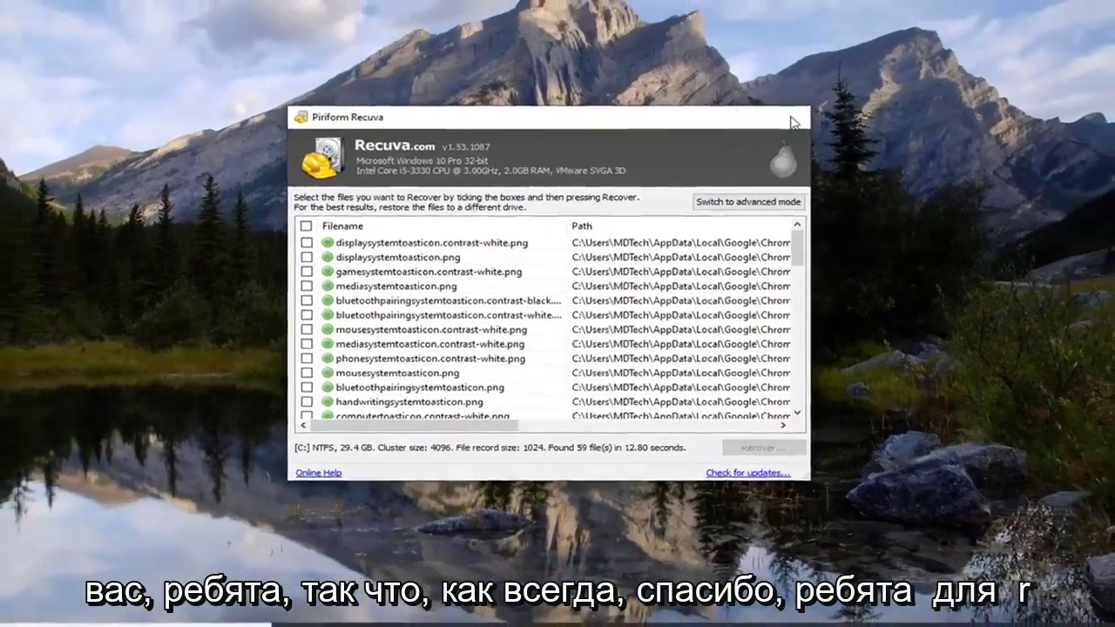
{"action": "left_click", "coordinate": [804, 96]}
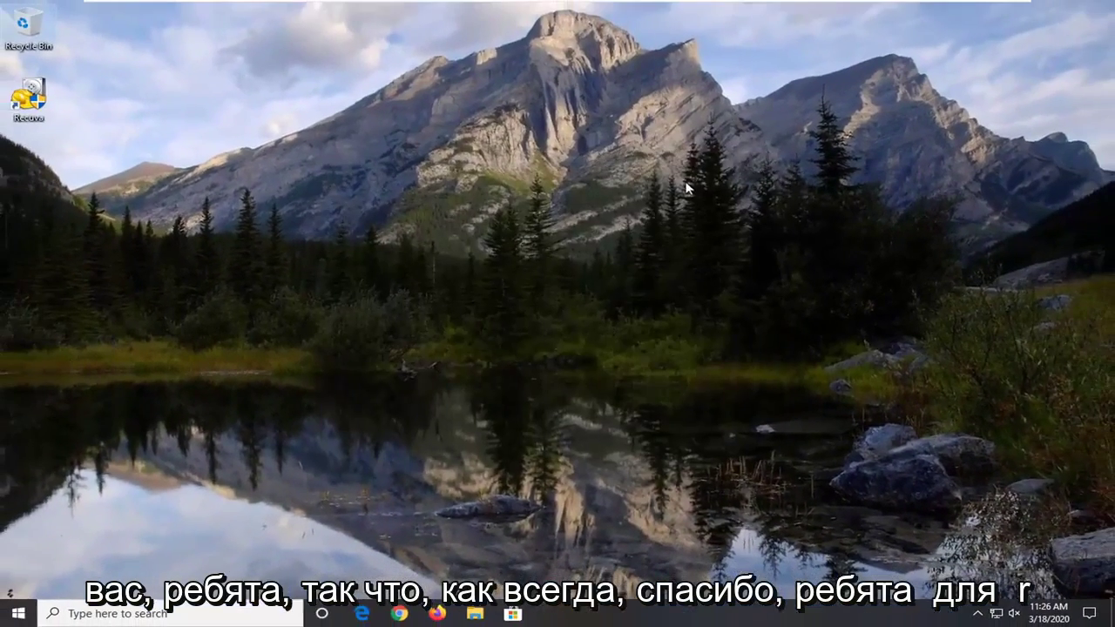